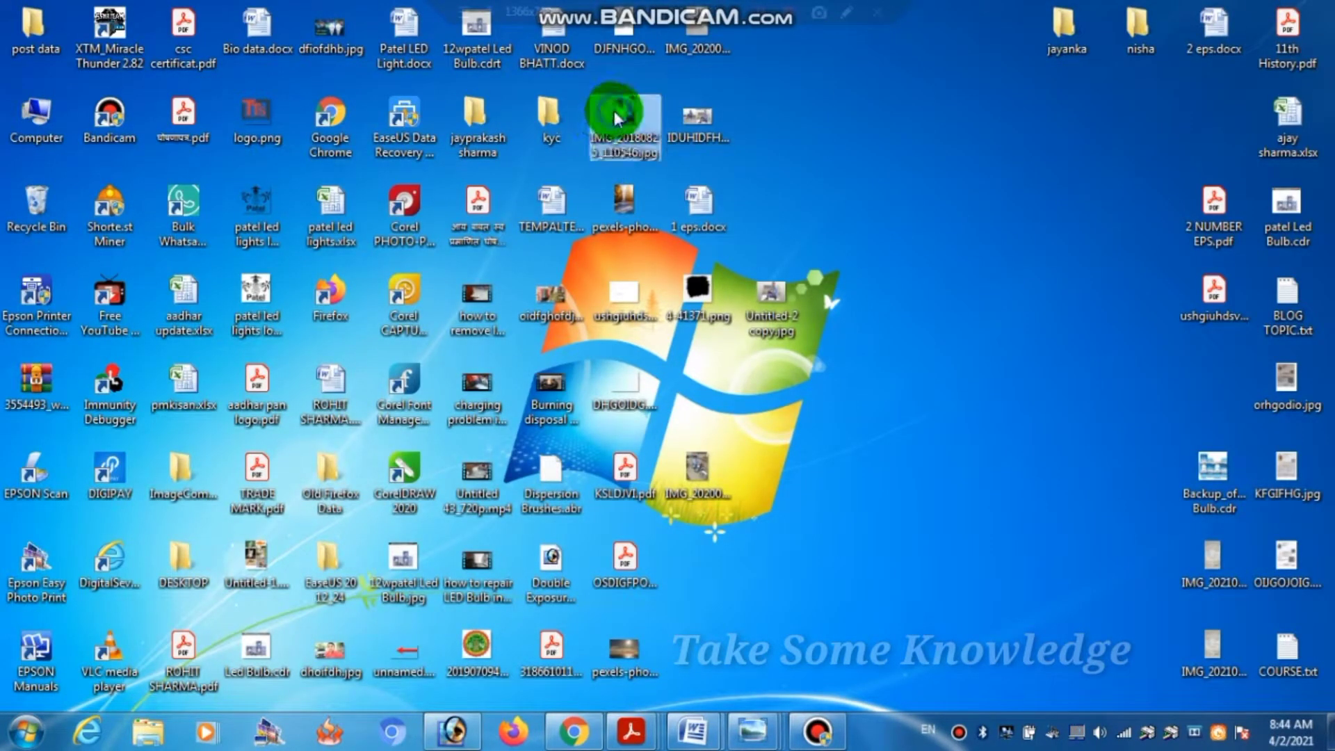
Step: Open IMG_20180825_110546.jpg and 4-41371.png in Photoshop, lower the photo window and bring the brush-shape image to the front
{"action": "left_click_drag", "start_coordinate": [678, 299], "coordinate": [485, 381]}
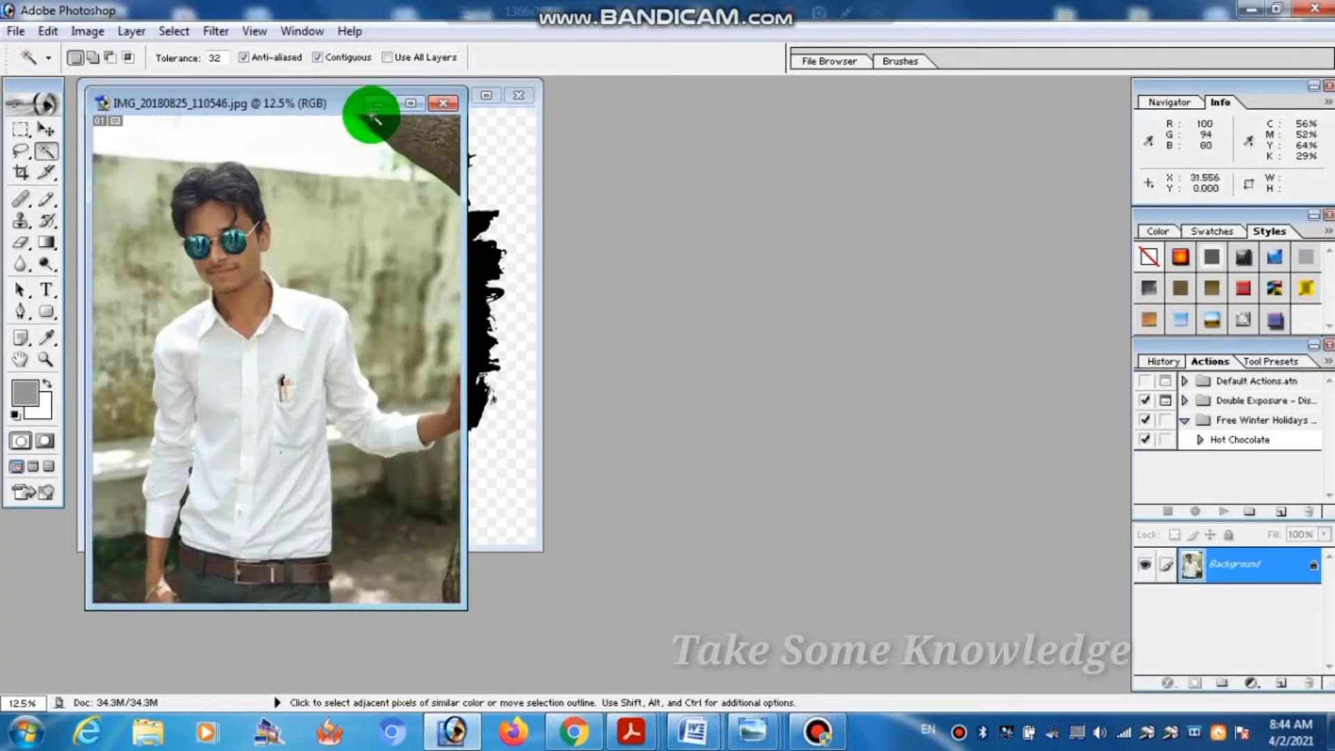
{"action": "left_click_drag", "start_coordinate": [321, 104], "coordinate": [321, 165]}
{"action": "left_click", "coordinate": [336, 99]}
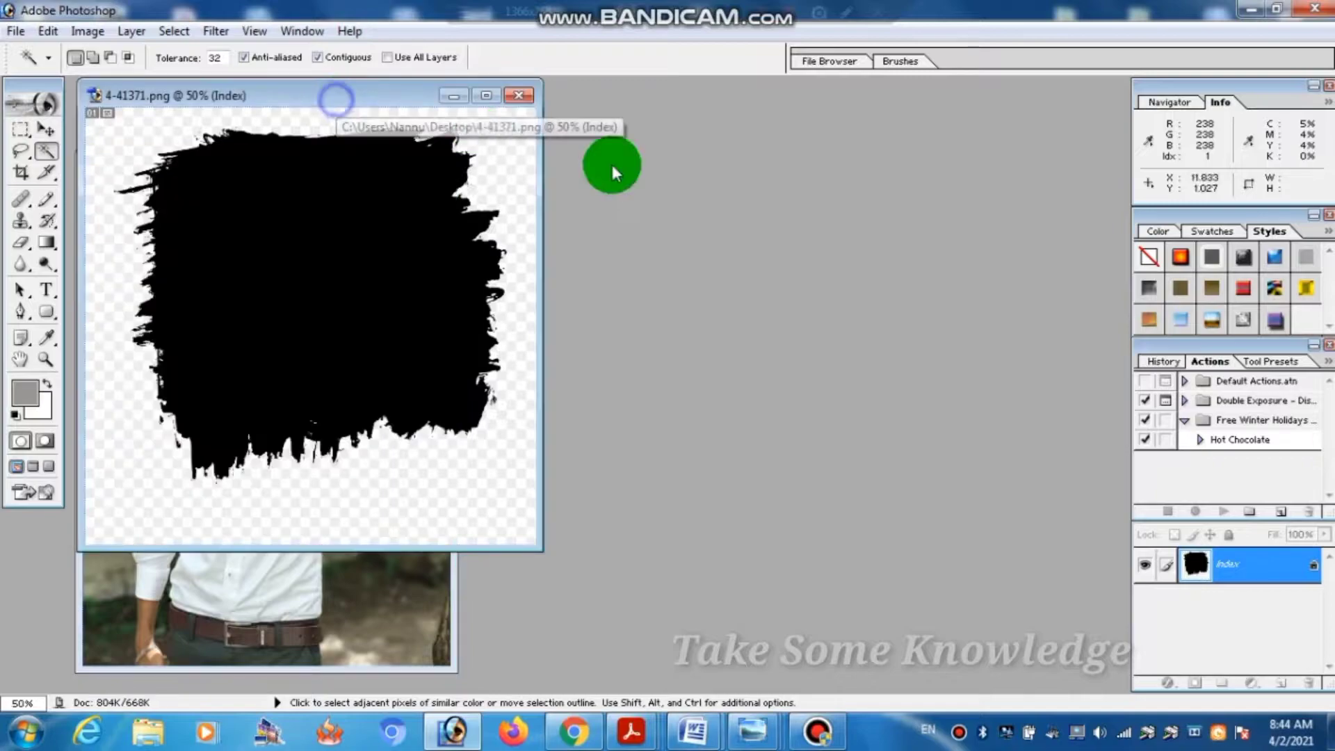
Step: Create a new white A4 grayscale document and place its window beside the brush-shape image
{"action": "key", "text": "ctrl+n"}
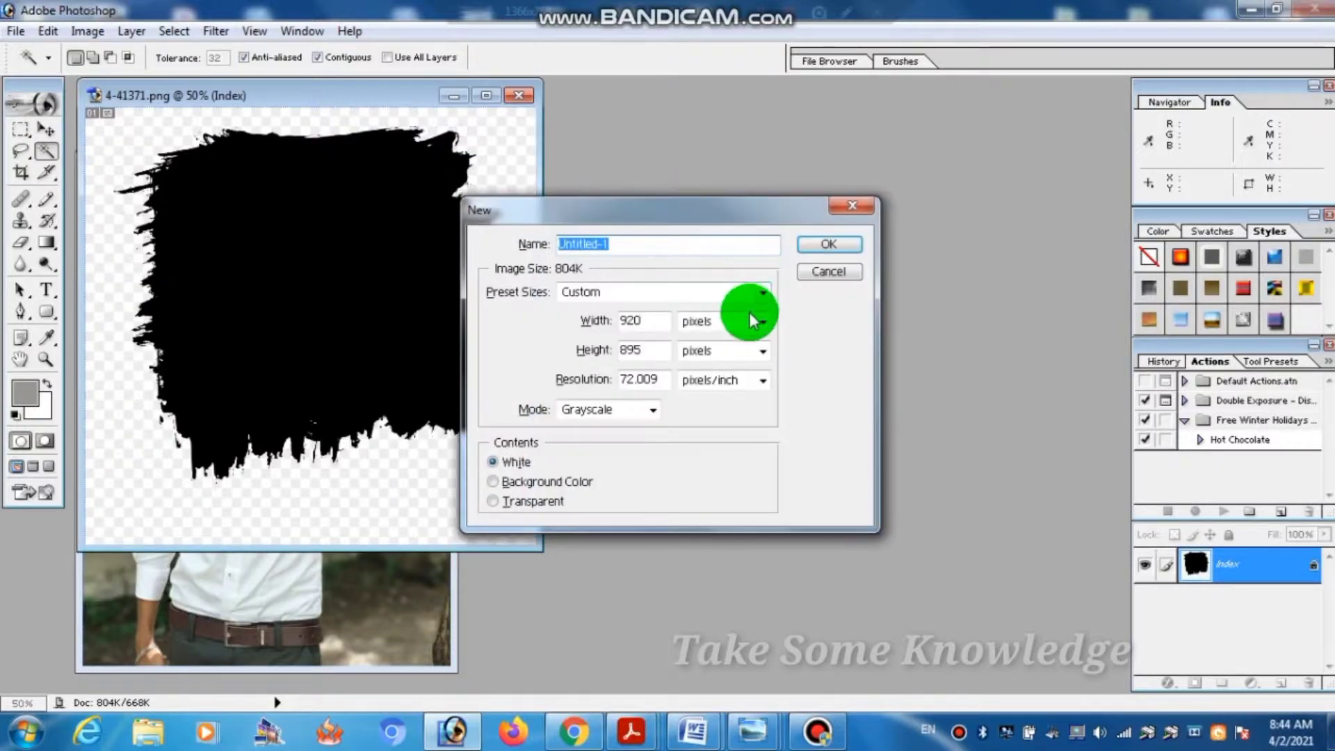
{"action": "left_click", "coordinate": [762, 293]}
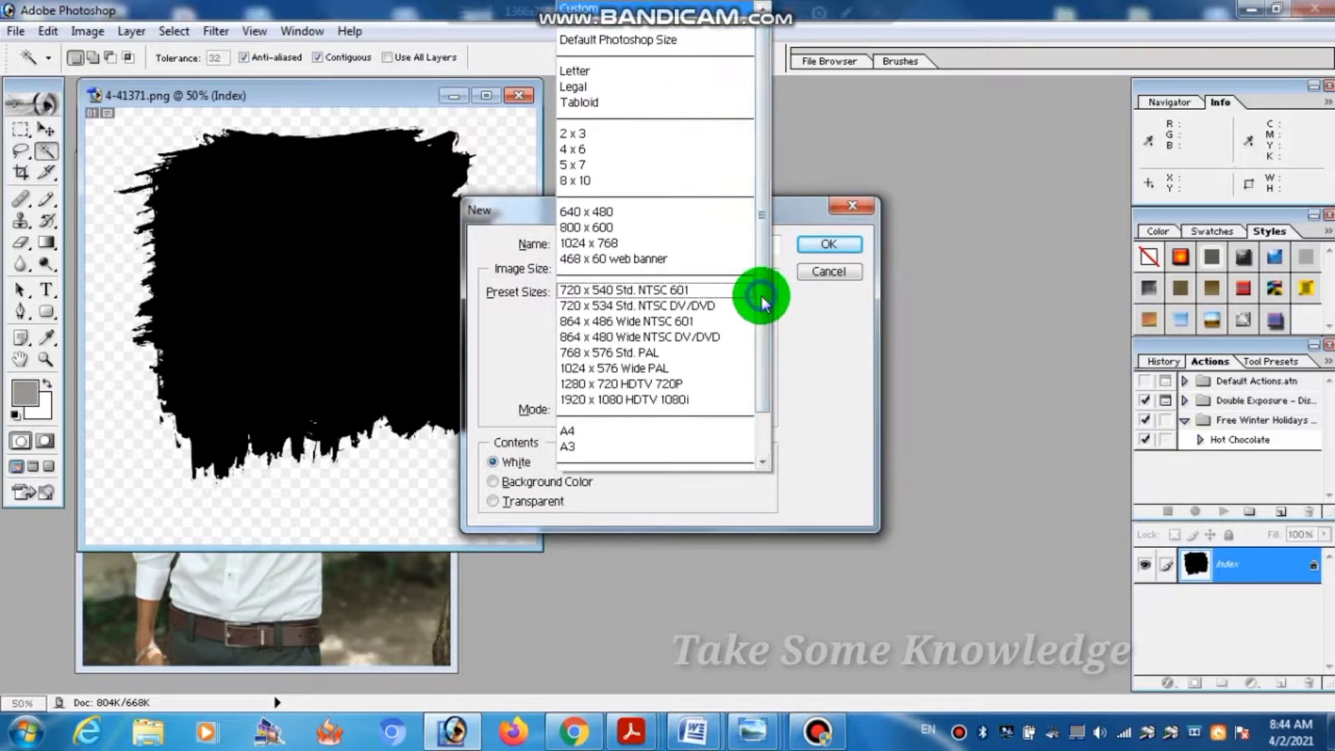
{"action": "left_click", "coordinate": [625, 429]}
{"action": "left_click", "coordinate": [829, 243]}
{"action": "left_click_drag", "start_coordinate": [340, 119], "coordinate": [848, 127]}
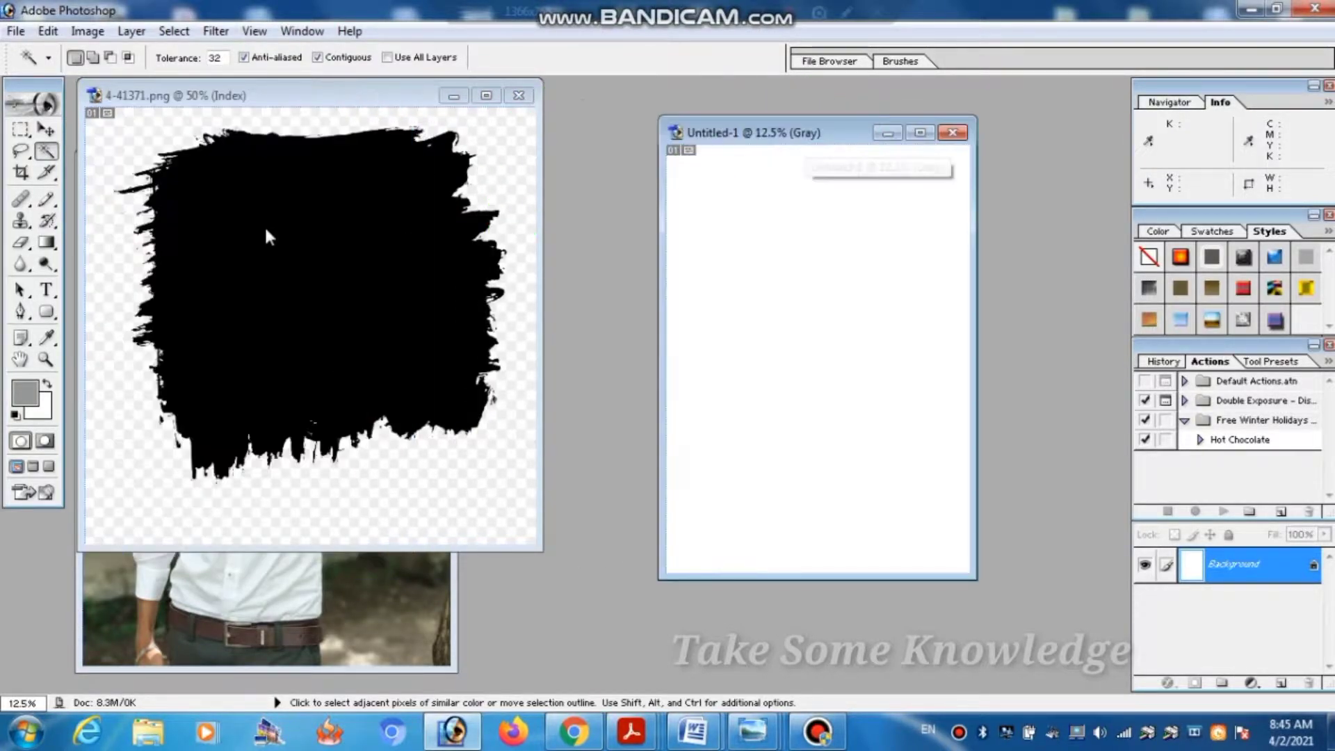
Step: Copy the black brush shape from 4-41371.png into the blank A4 document, placing it in the upper part of the page
{"action": "left_click", "coordinate": [46, 130]}
{"action": "left_click", "coordinate": [330, 250]}
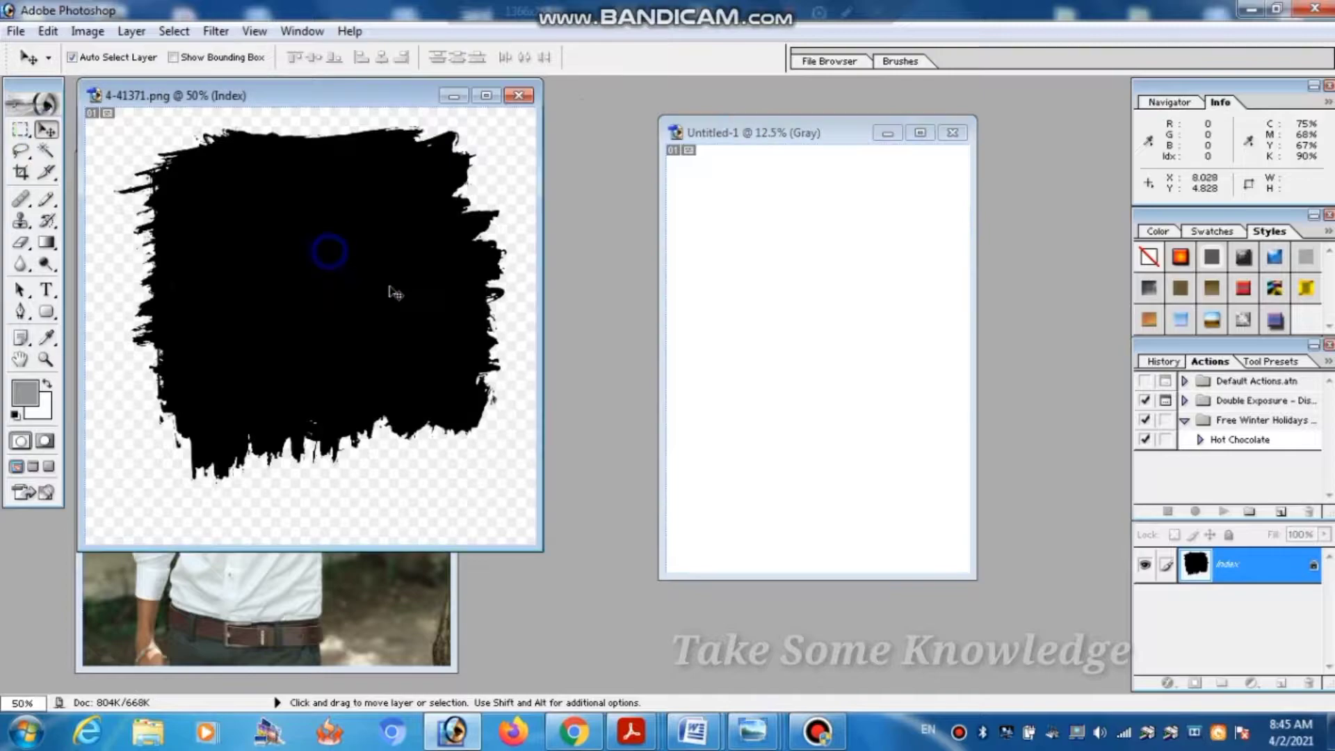
{"action": "left_click", "coordinate": [813, 326]}
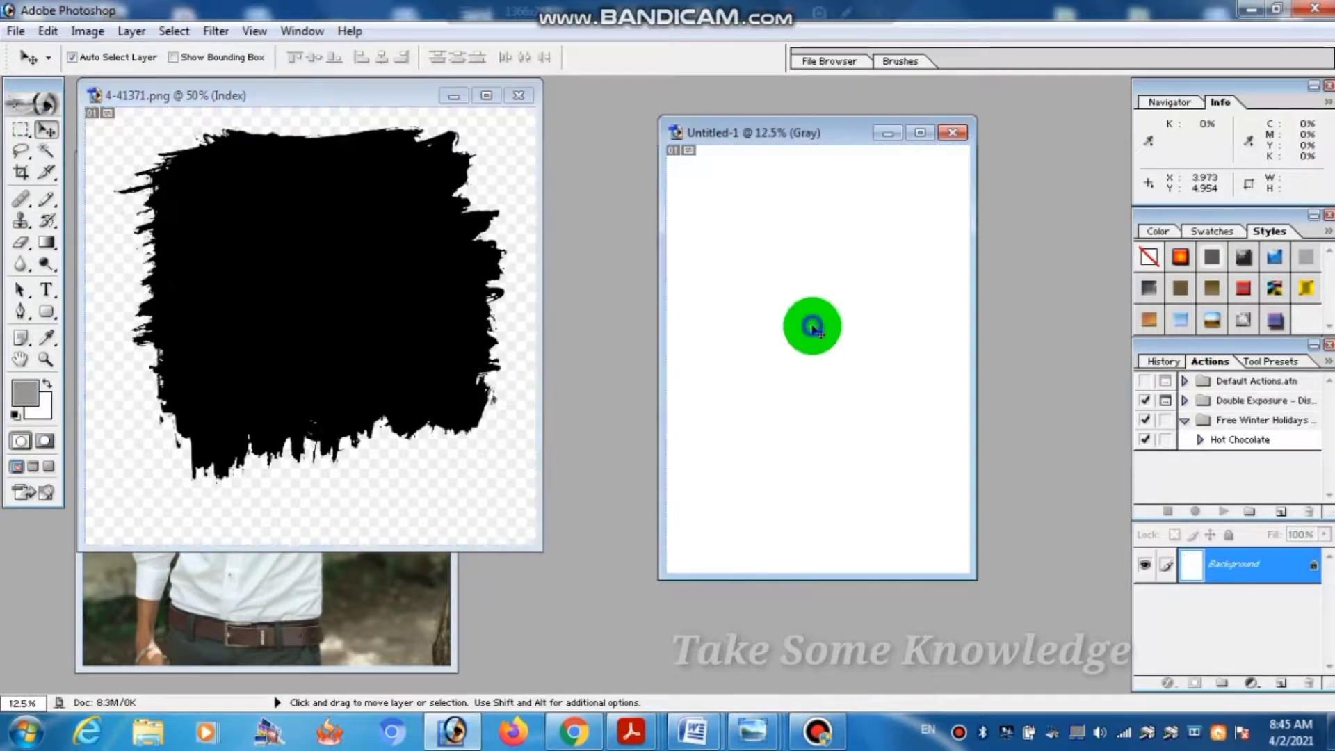
{"action": "left_click_drag", "start_coordinate": [817, 332], "coordinate": [753, 254]}
Step: Enlarge the black brush shape with Free Transform to about 8.3 × 8.1 inches, spanning the page width, and center it
{"action": "key", "text": "ctrl+t"}
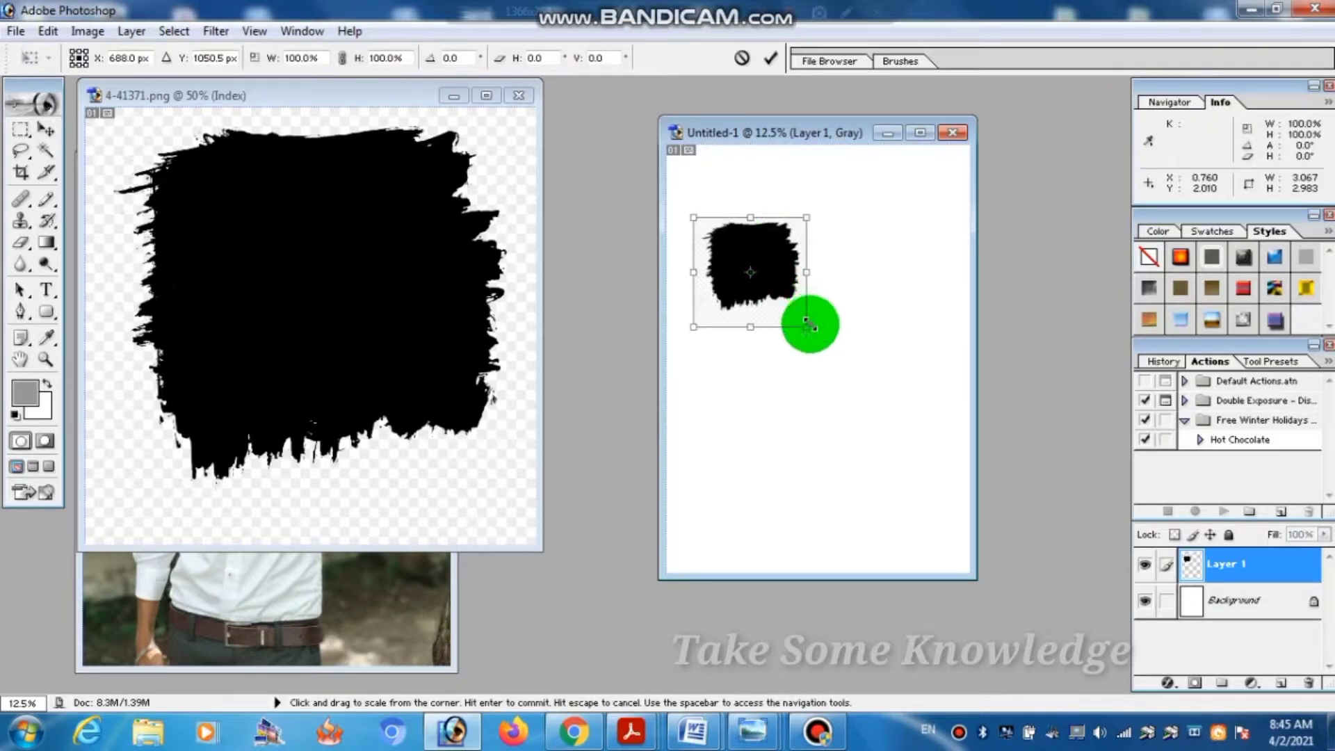
{"action": "left_click_drag", "start_coordinate": [806, 326], "coordinate": [983, 530]}
{"action": "left_click_drag", "start_coordinate": [916, 461], "coordinate": [887, 451]}
{"action": "key", "text": "Return"}
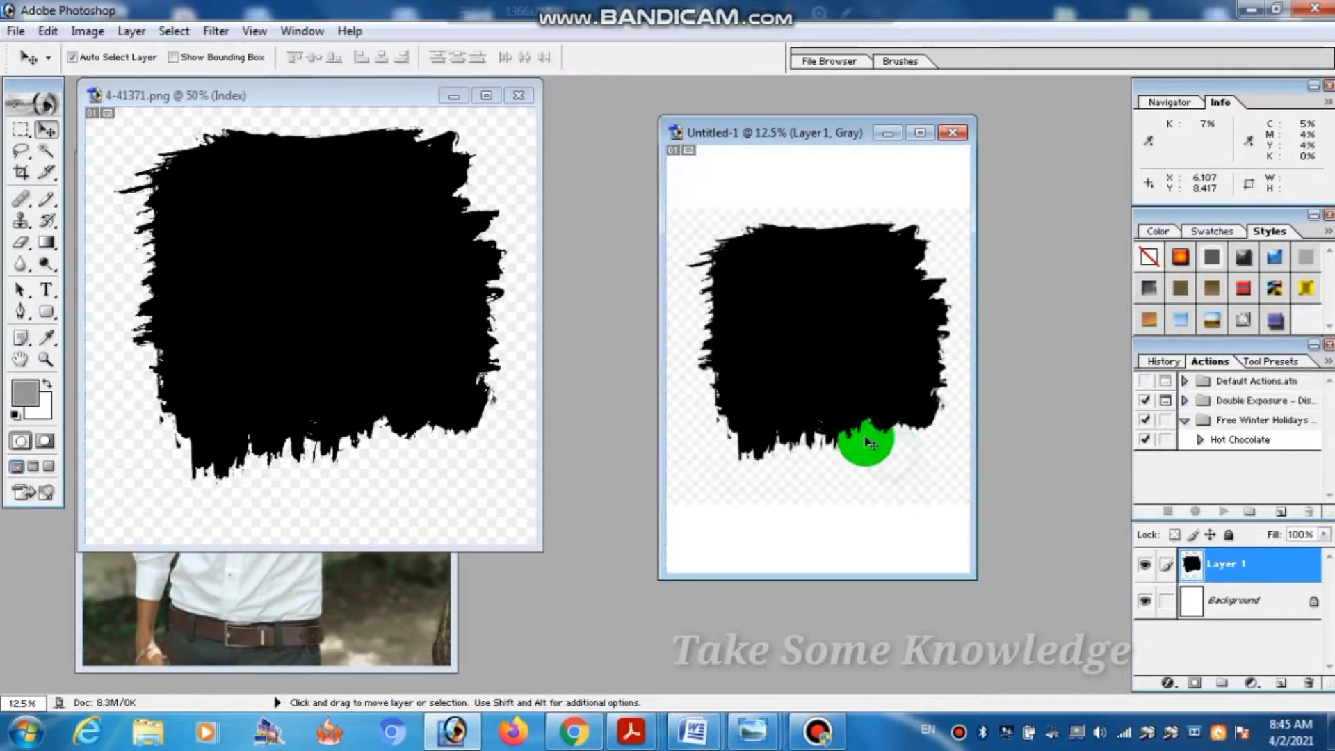
Step: Remove the checkered backdrop around the brush shape using a Magic Wand selection, and deselect
{"action": "left_click", "coordinate": [43, 147]}
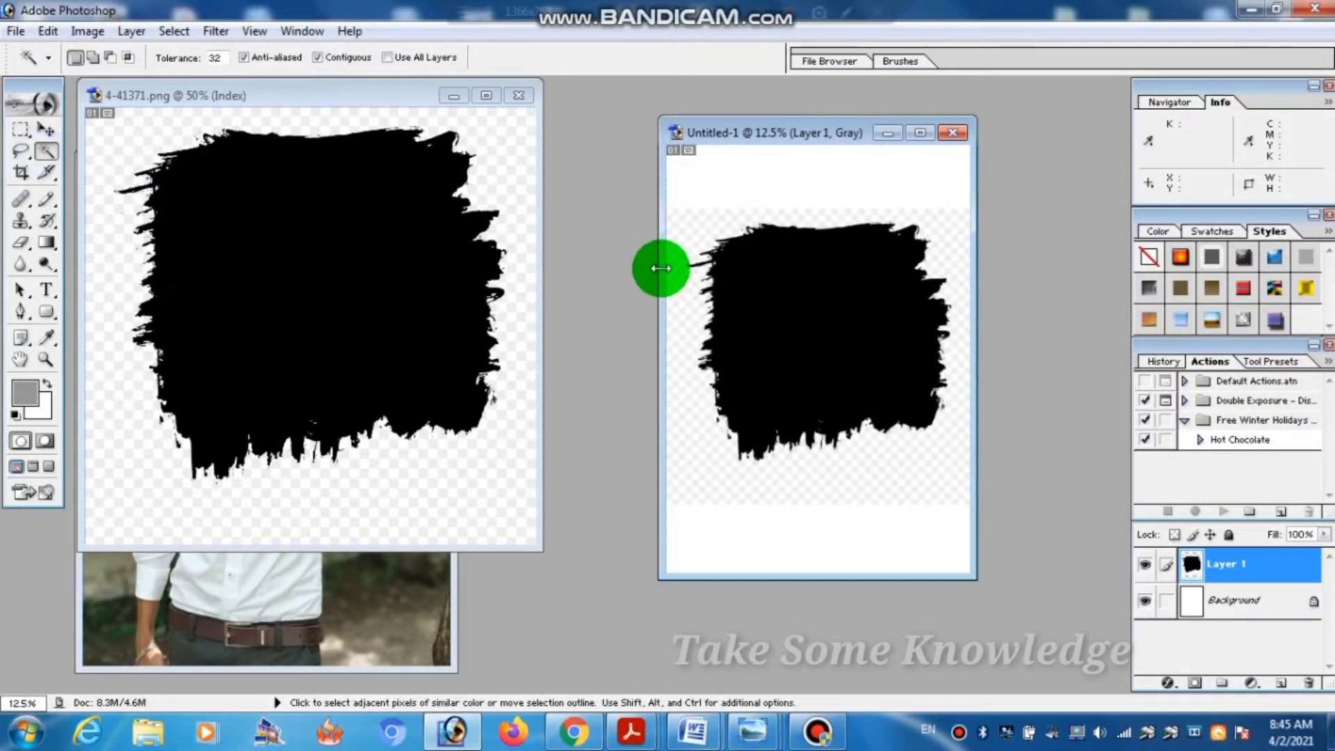
{"action": "left_click", "coordinate": [684, 233]}
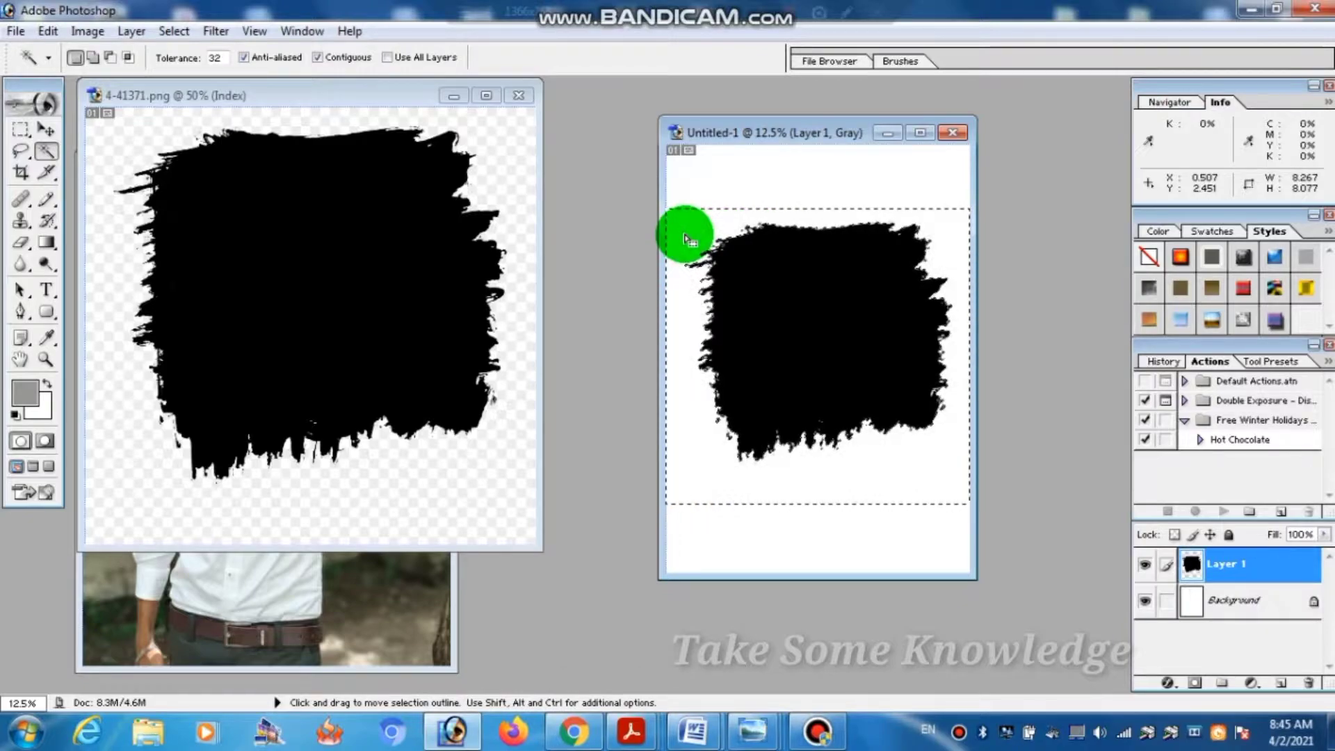
{"action": "key", "text": "ctrl+d"}
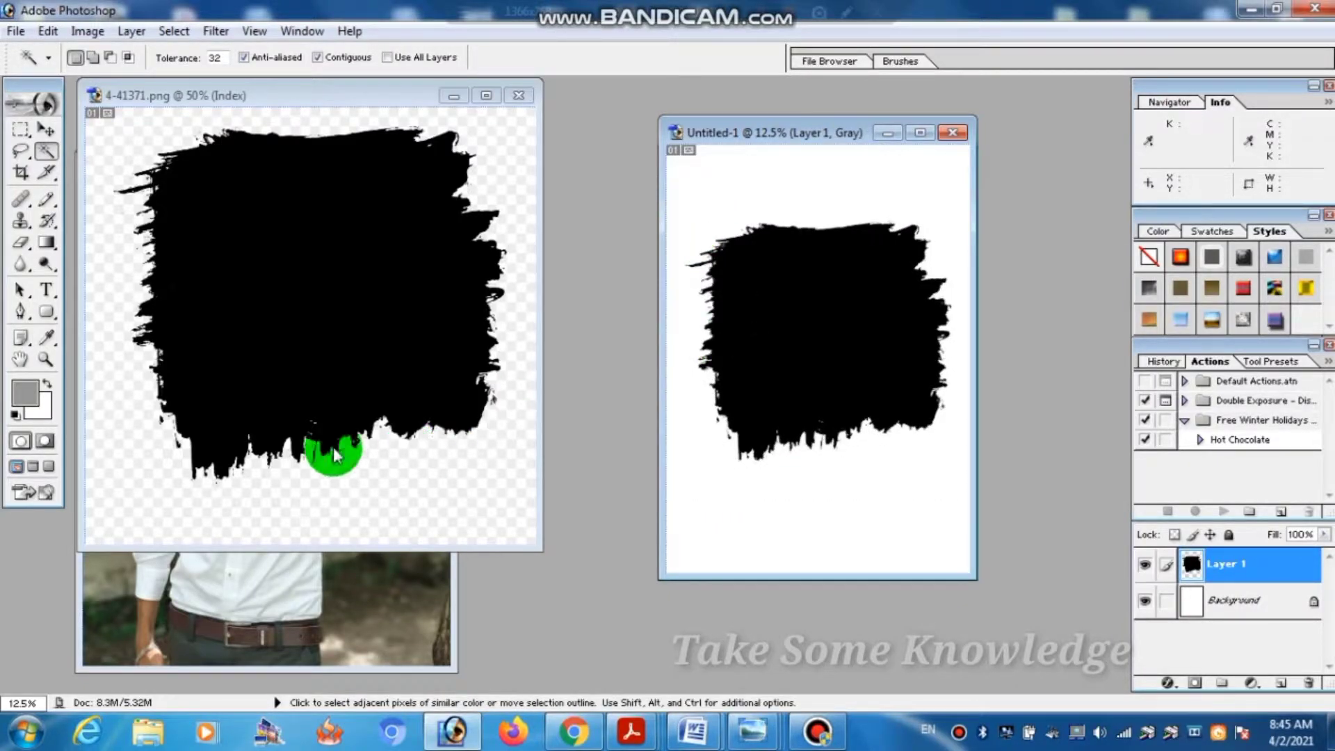
Step: Bring the portrait photo to the front and convert the A4 document's locked Background into a normal layer named Layer 0
{"action": "left_click", "coordinate": [45, 129]}
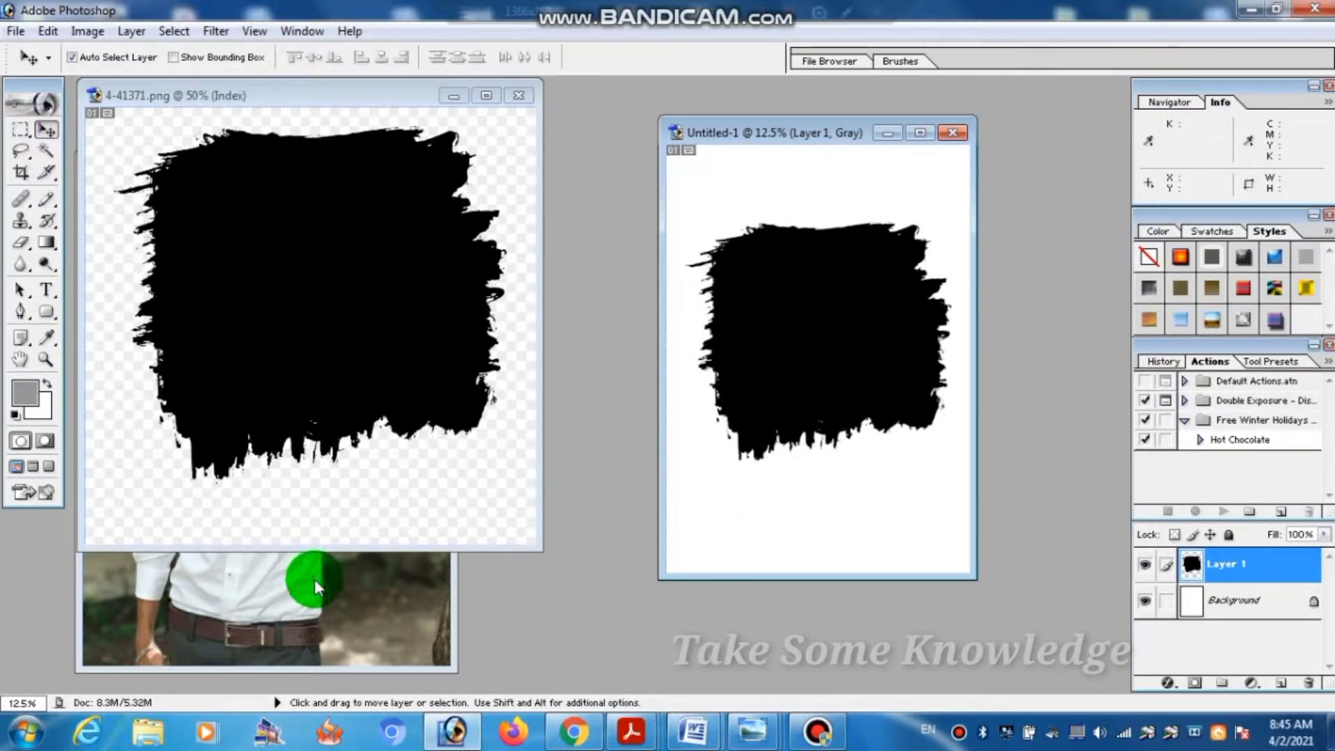
{"action": "left_click_drag", "start_coordinate": [314, 578], "coordinate": [803, 251]}
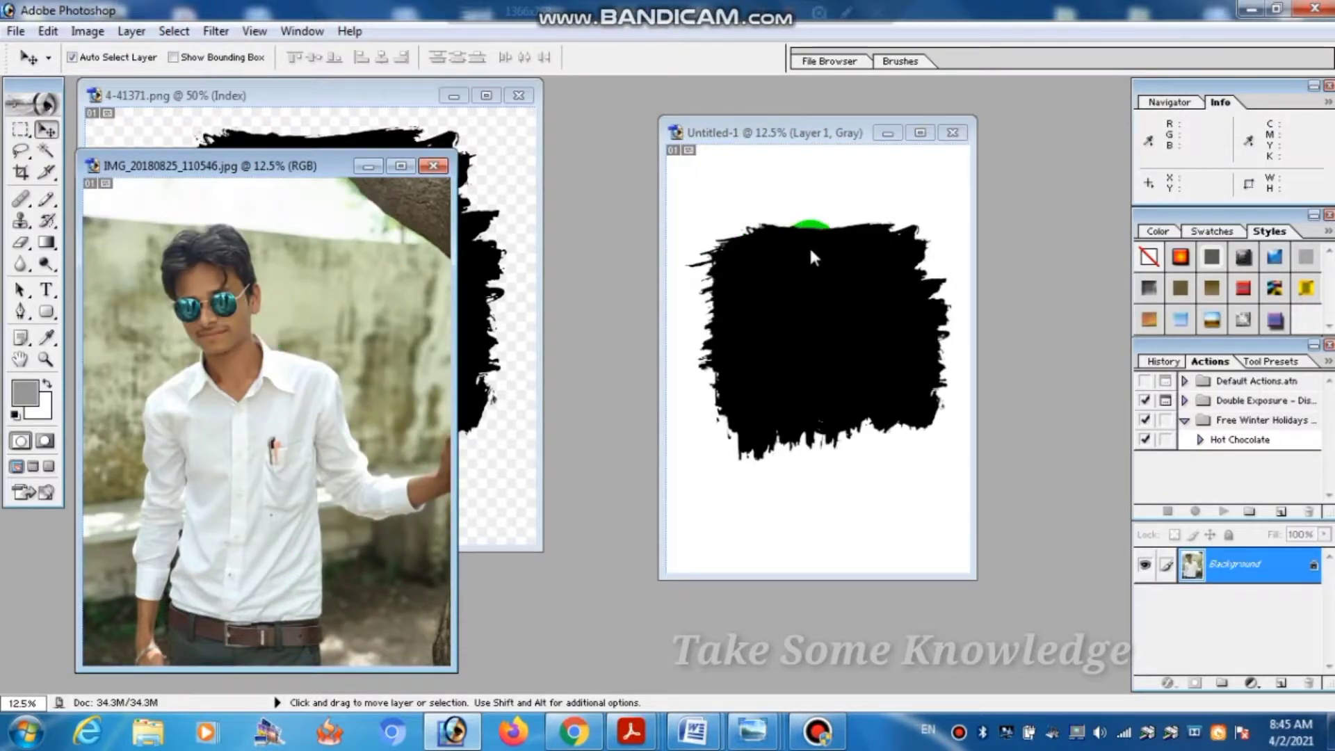
{"action": "left_click", "coordinate": [818, 171]}
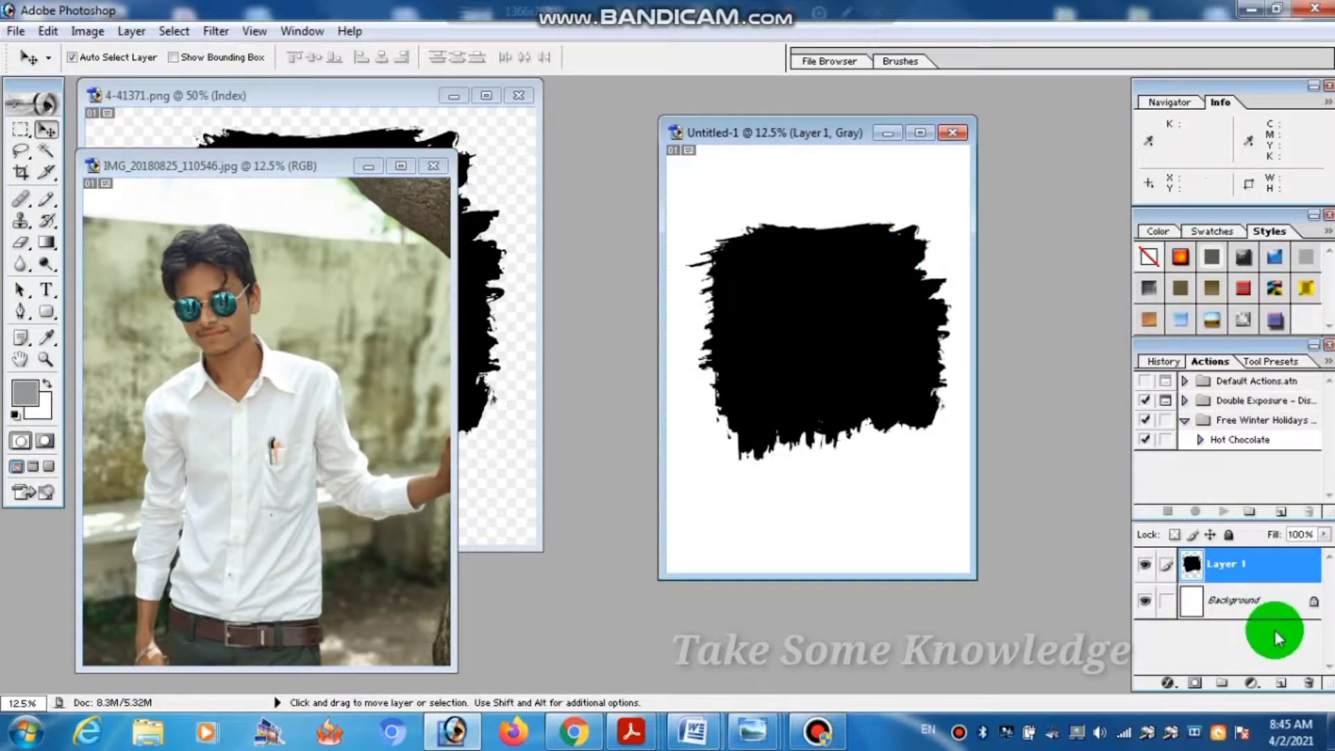
{"action": "left_click", "coordinate": [1229, 598]}
{"action": "double_click", "coordinate": [1230, 600]}
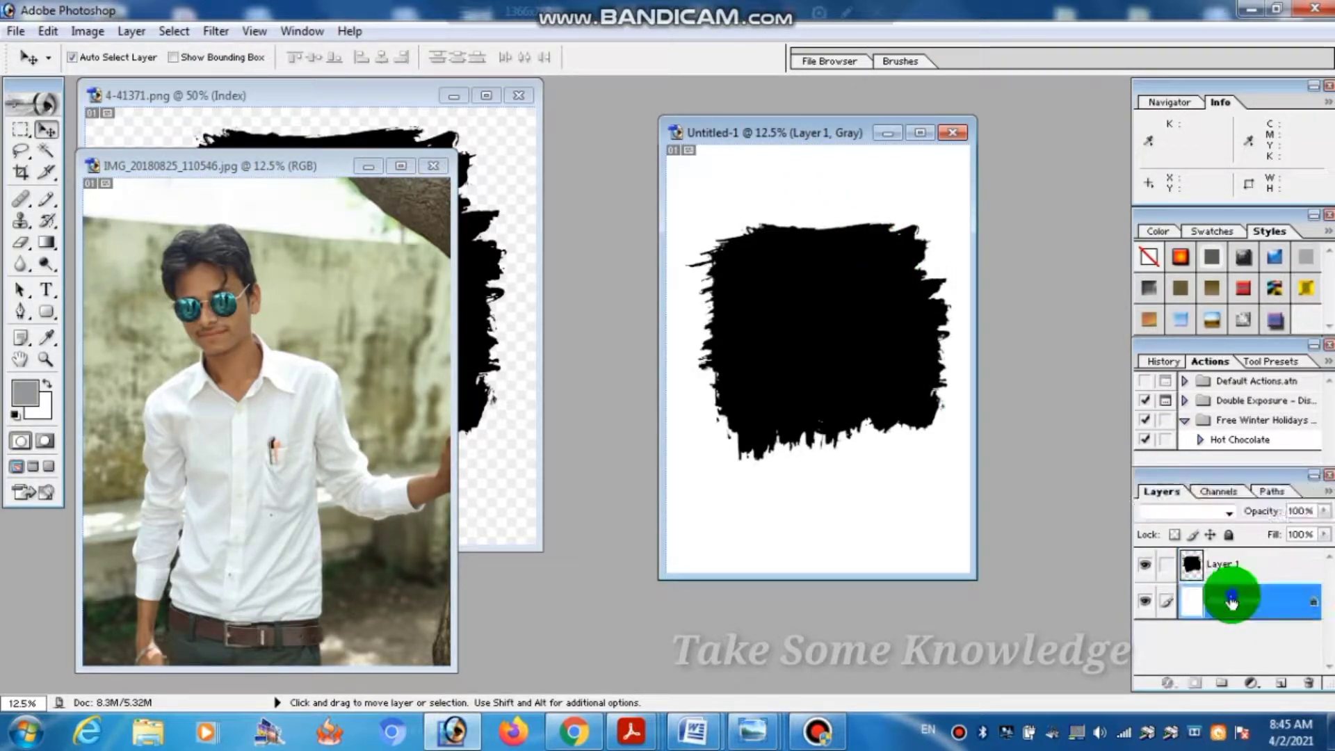
{"action": "key", "text": "Return"}
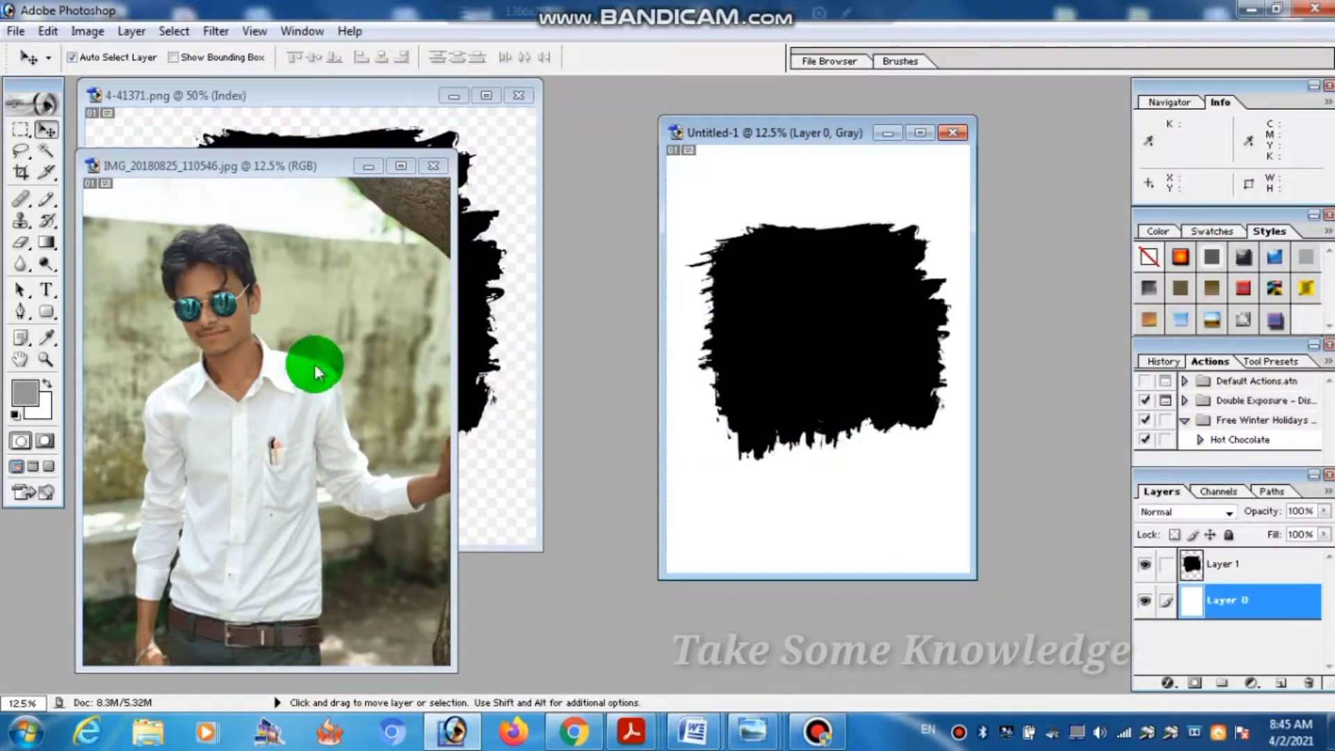
Step: Select a rectangular area of about 31.8 × 35.3 inches around the man's head and torso in the portrait photo
{"action": "left_click", "coordinate": [284, 362]}
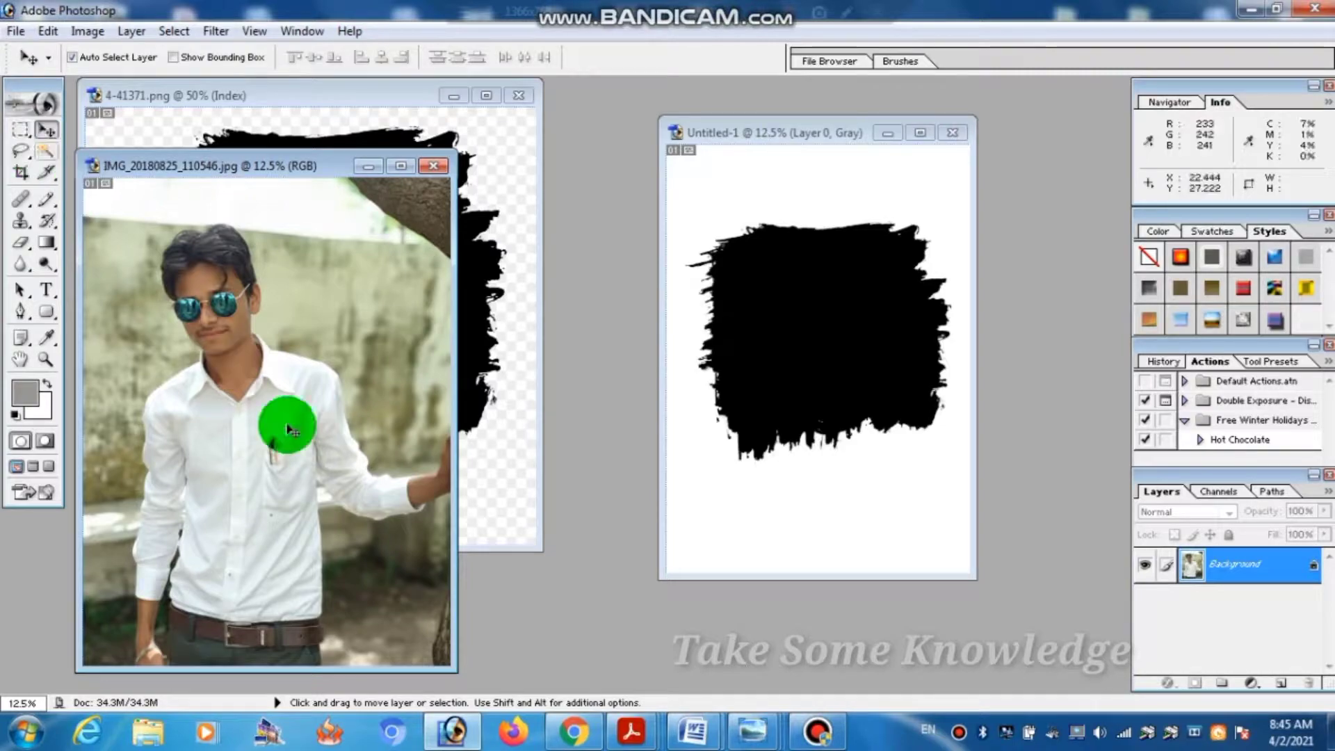
{"action": "left_click", "coordinate": [21, 130]}
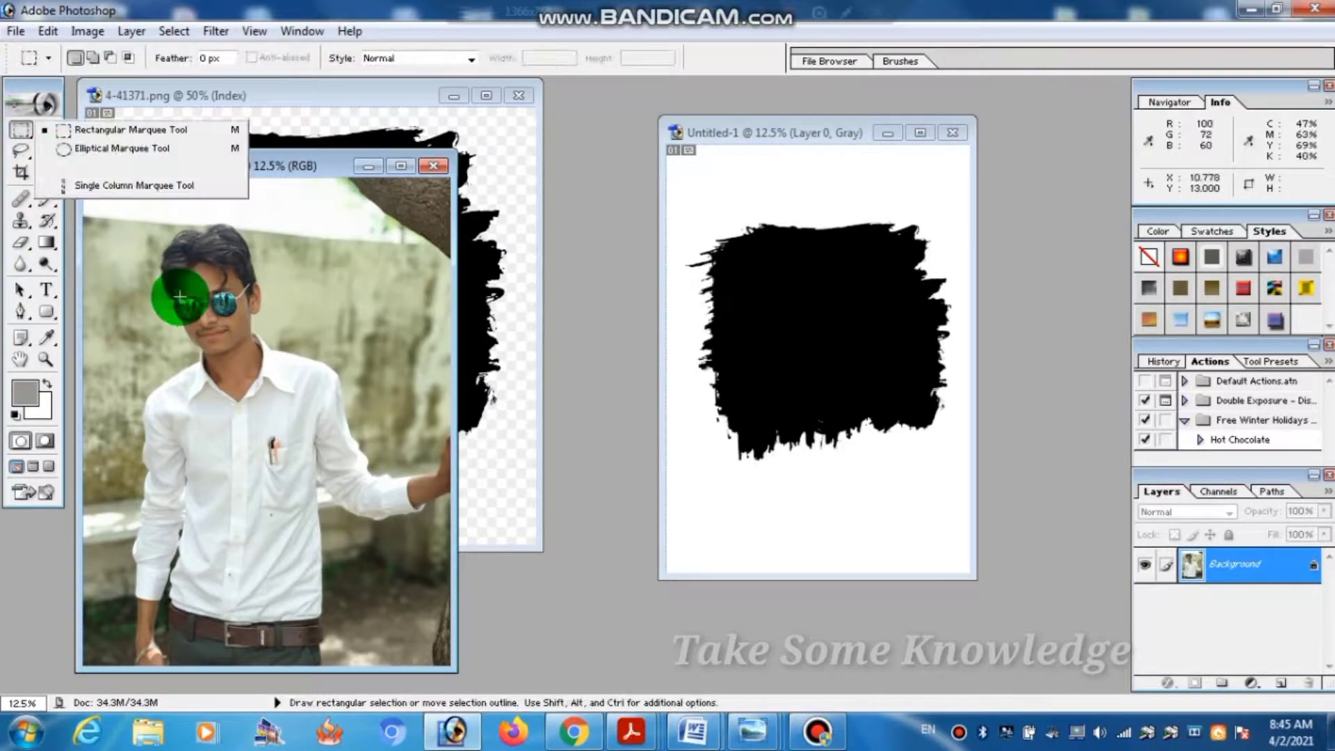
{"action": "left_click_drag", "start_coordinate": [114, 217], "coordinate": [395, 530]}
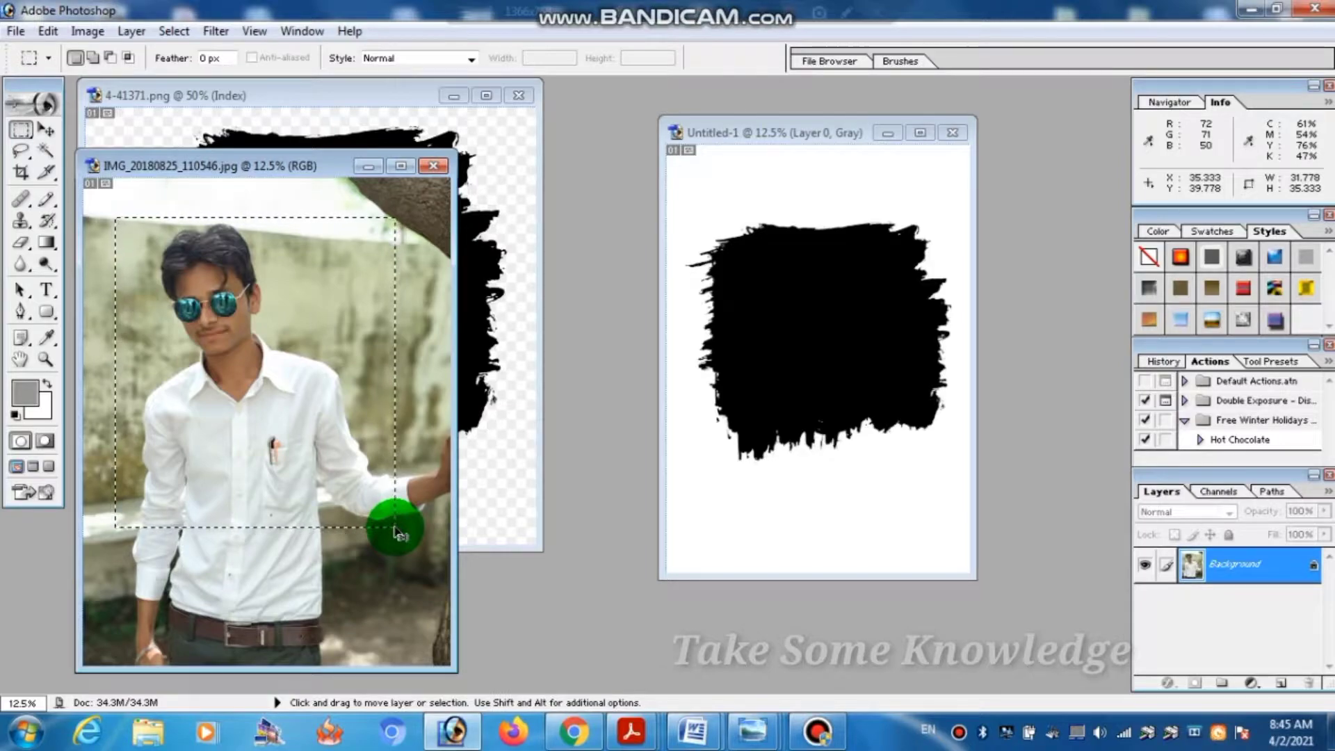
Step: Paste the copied portrait area into the A4 document above the brush-shape layer
{"action": "left_click", "coordinate": [46, 150]}
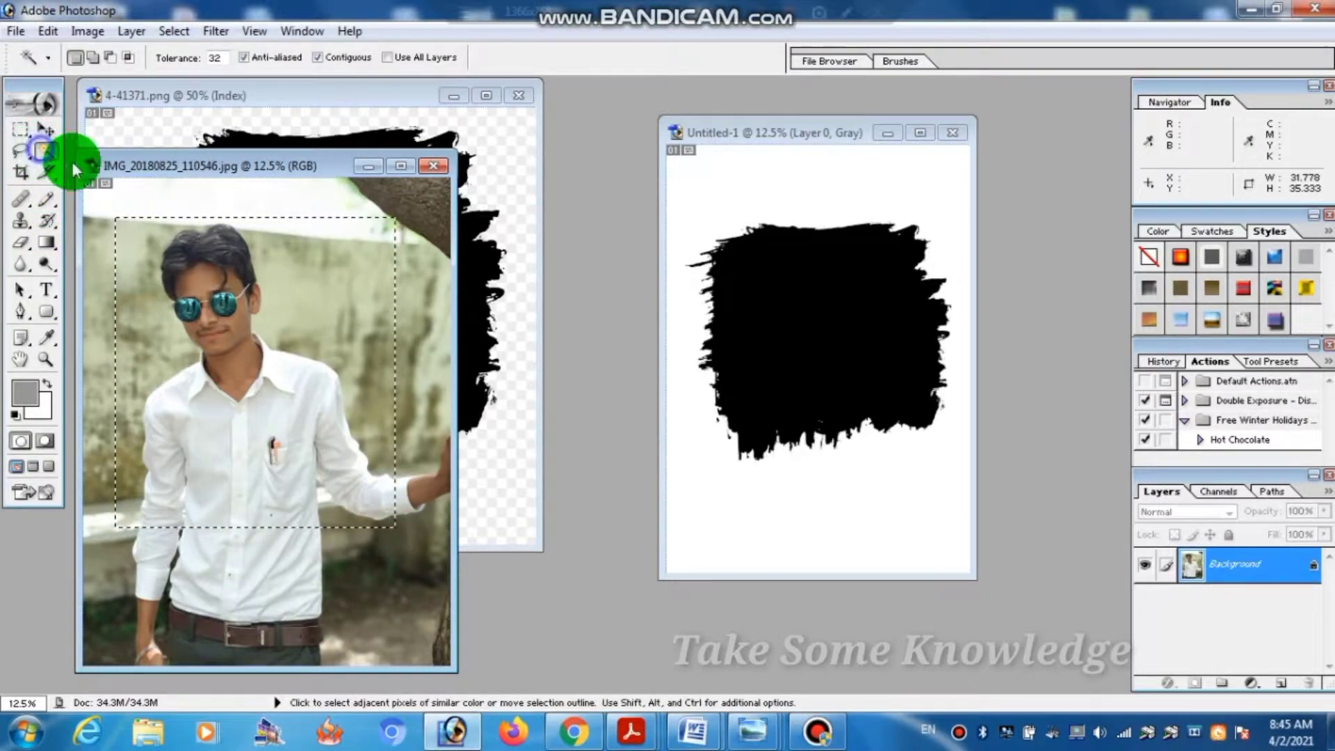
{"action": "left_click", "coordinate": [805, 326]}
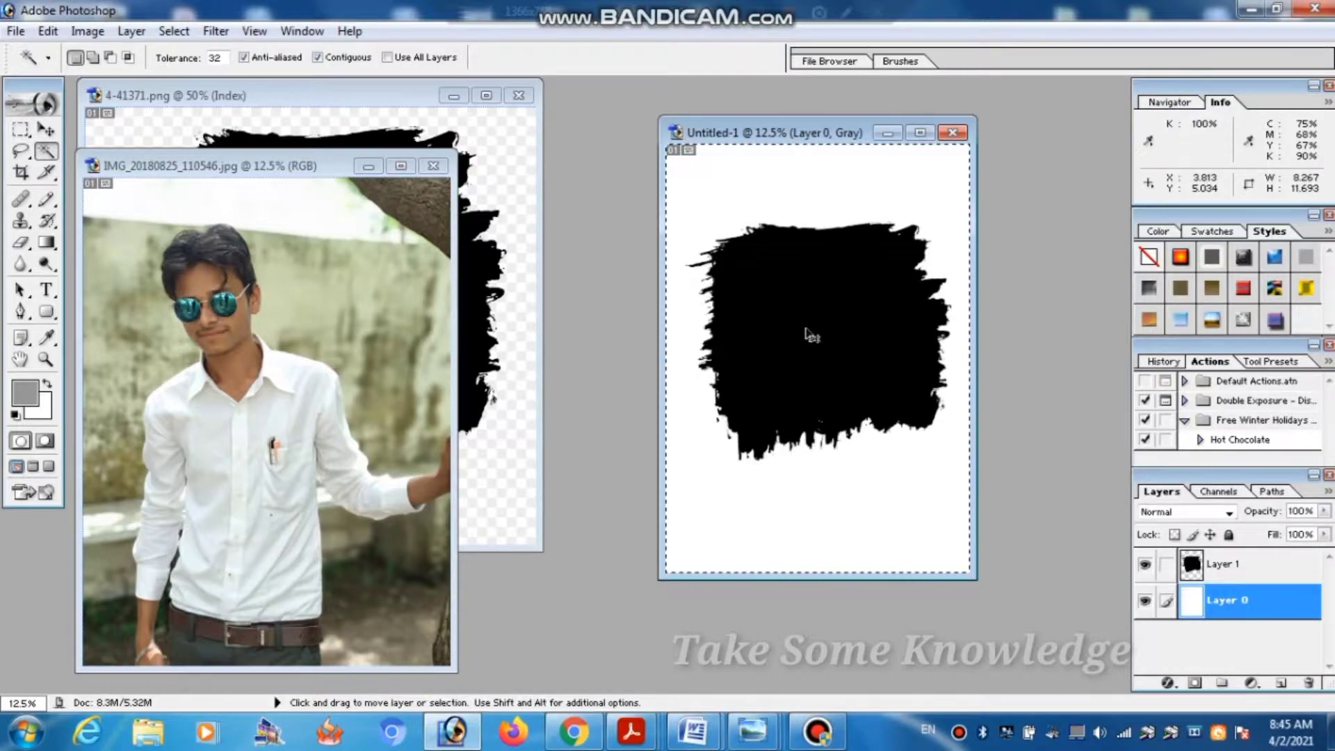
{"action": "left_click", "coordinate": [1224, 562], "text": "ctrl"}
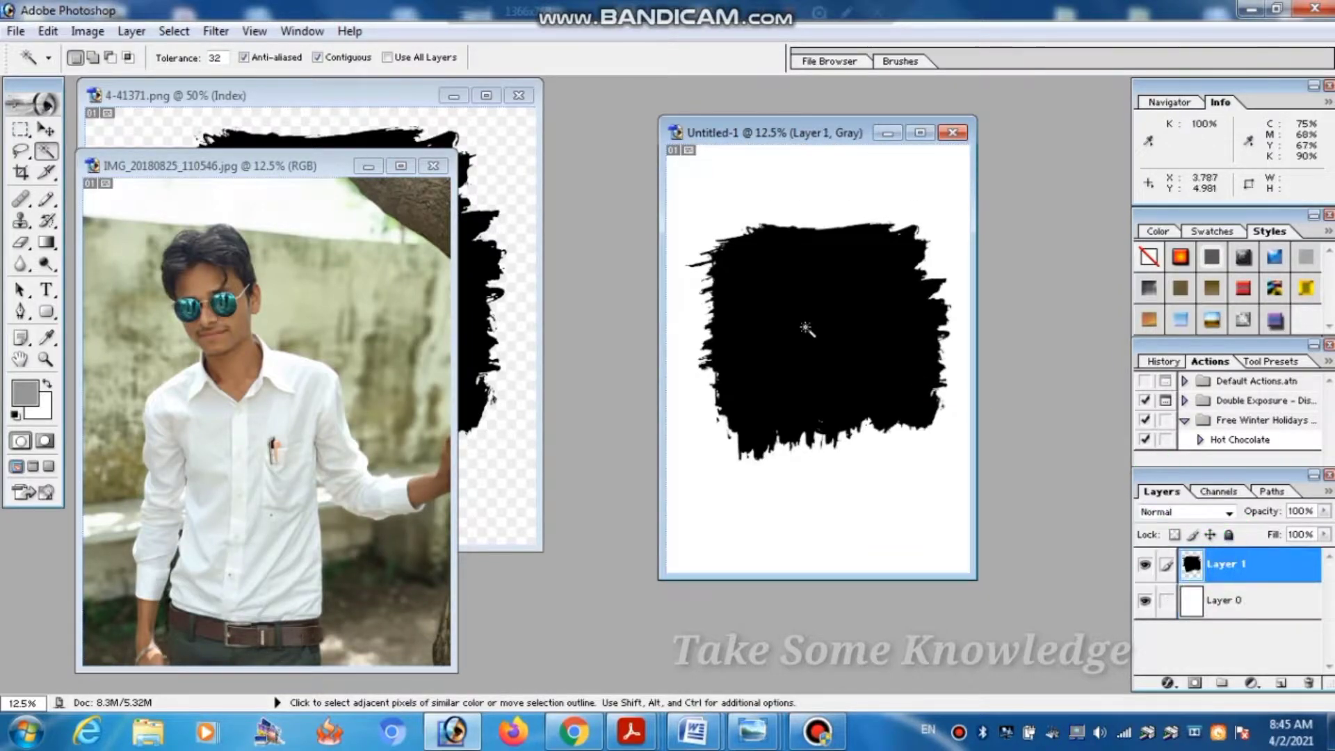
{"action": "key", "text": "ctrl+v"}
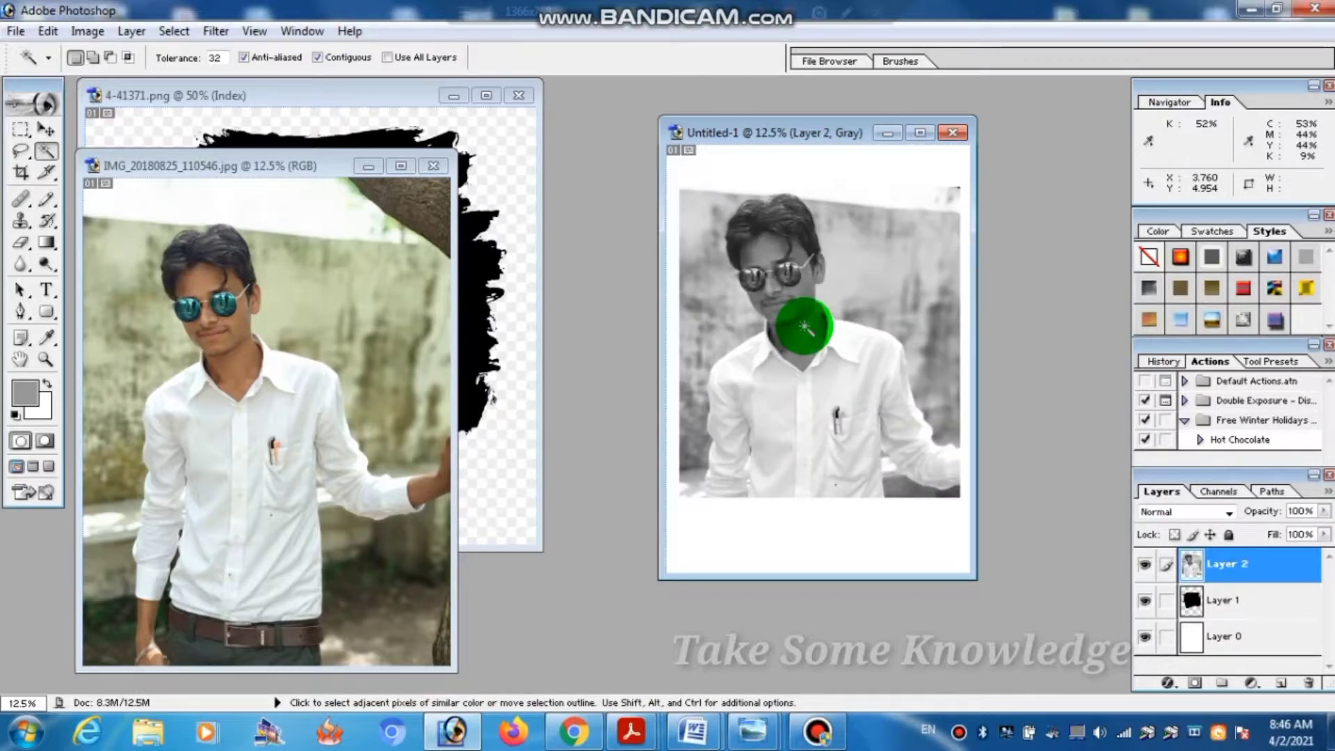
Step: Hide the pasted portrait layer to expose the black brush shape beneath it
{"action": "left_click", "coordinate": [1220, 600]}
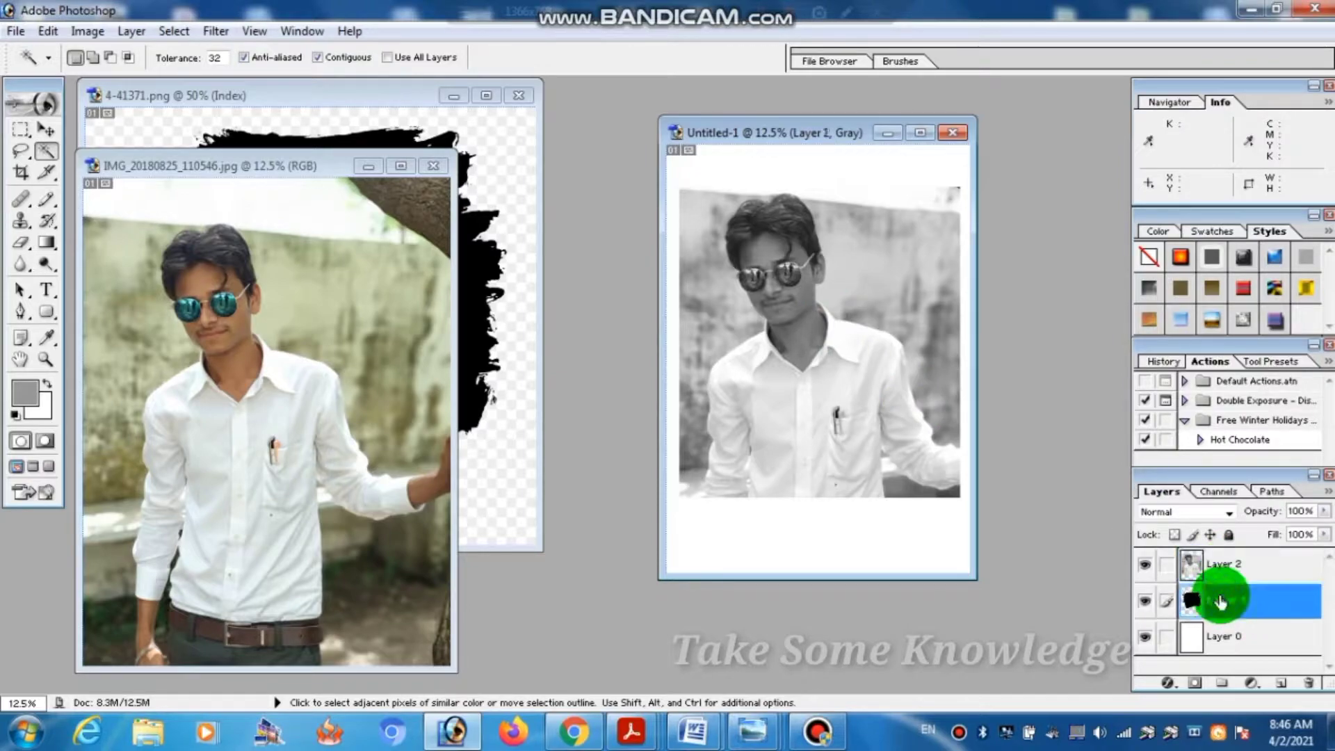
{"action": "left_click", "coordinate": [1147, 567]}
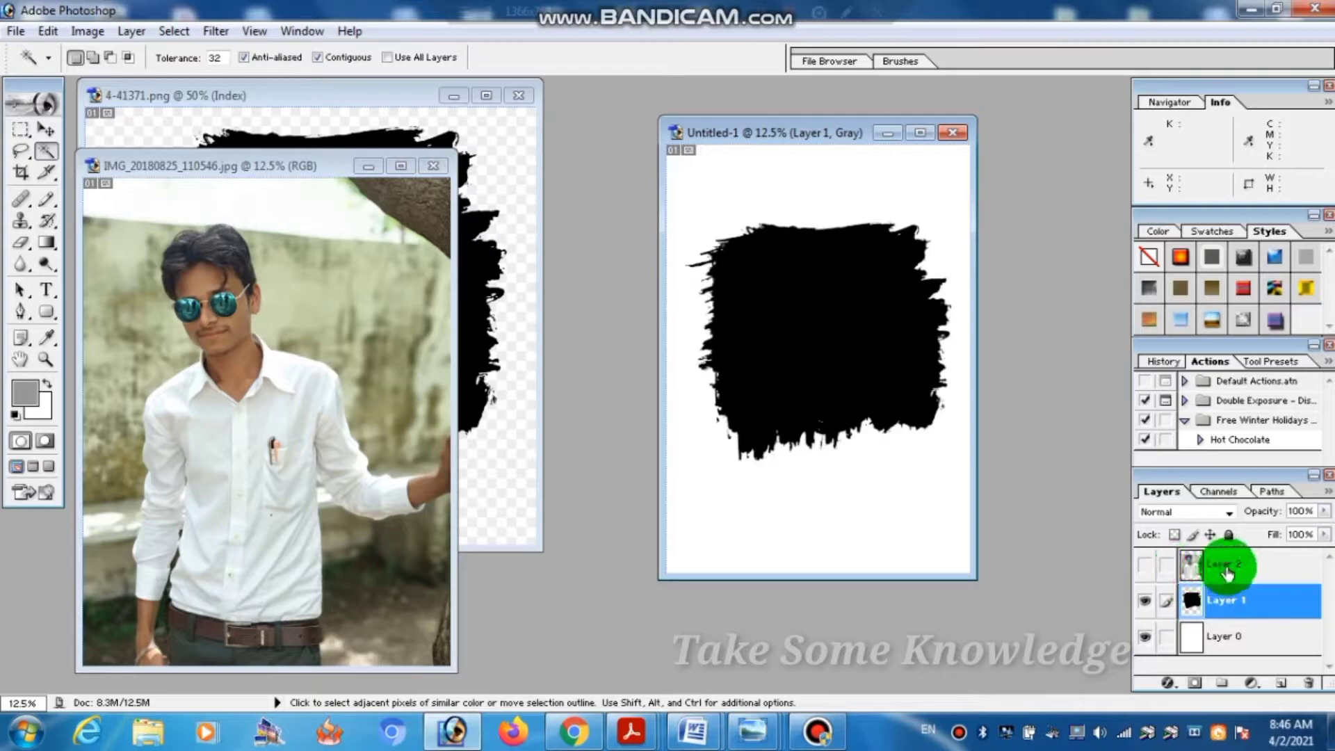
{"action": "left_click", "coordinate": [1225, 567]}
{"action": "left_click", "coordinate": [1147, 566]}
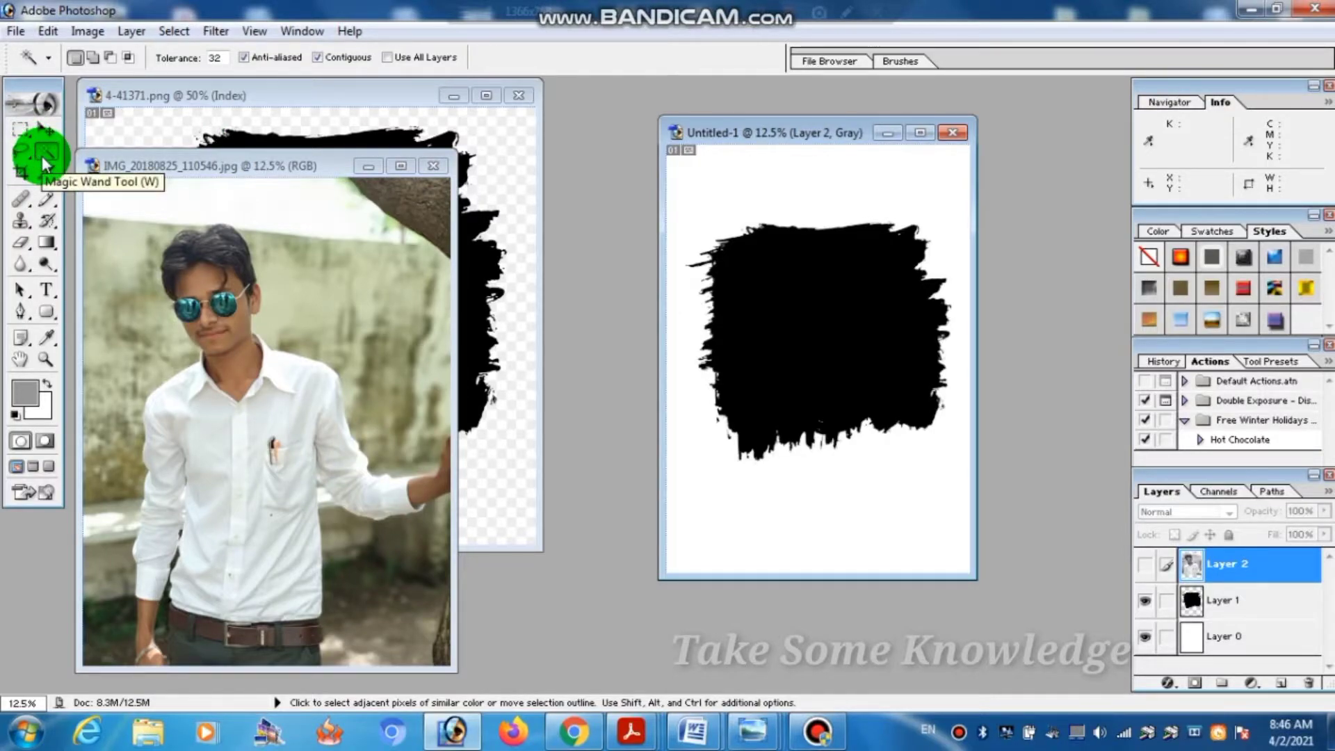
{"action": "left_click", "coordinate": [806, 355]}
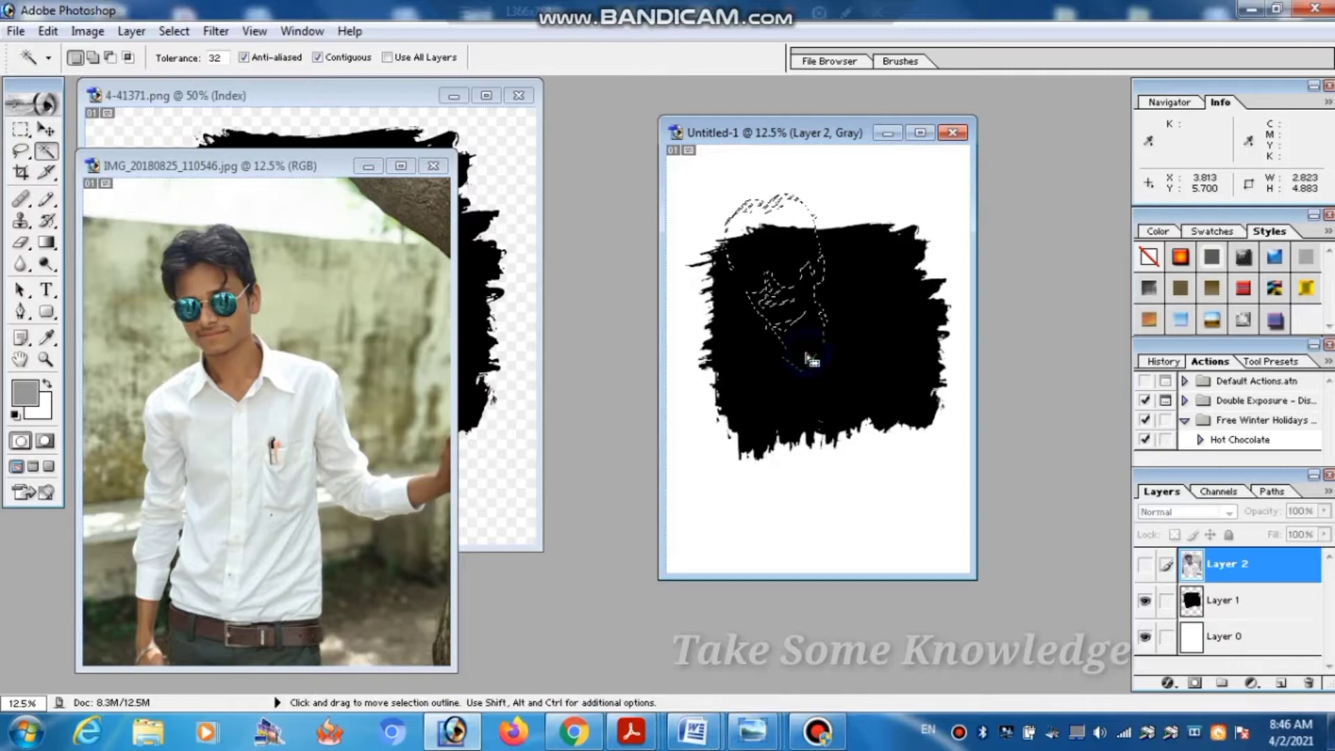
{"action": "key", "text": "ctrl+d"}
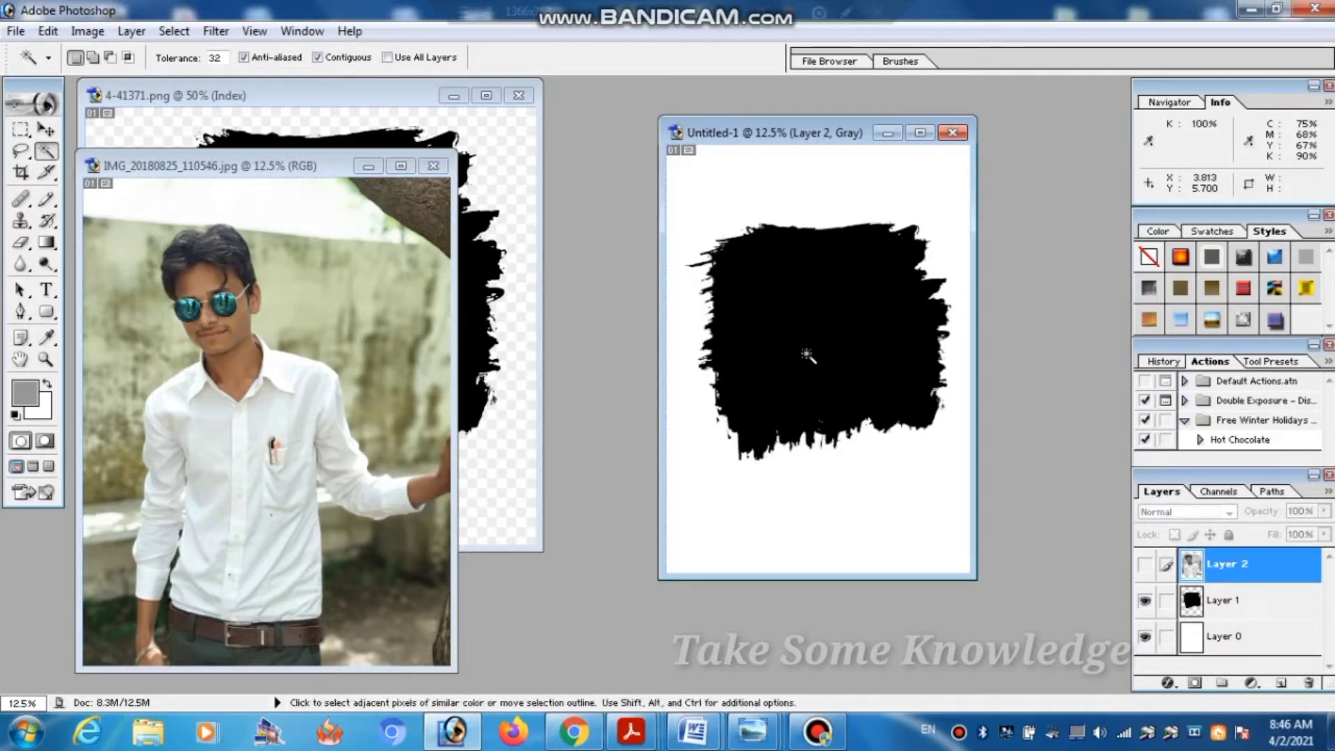
Step: Select the black brush shape on Layer 1 with the Magic Wand, and make the portrait layer visible and active
{"action": "left_click", "coordinate": [1221, 600]}
{"action": "left_click", "coordinate": [864, 407]}
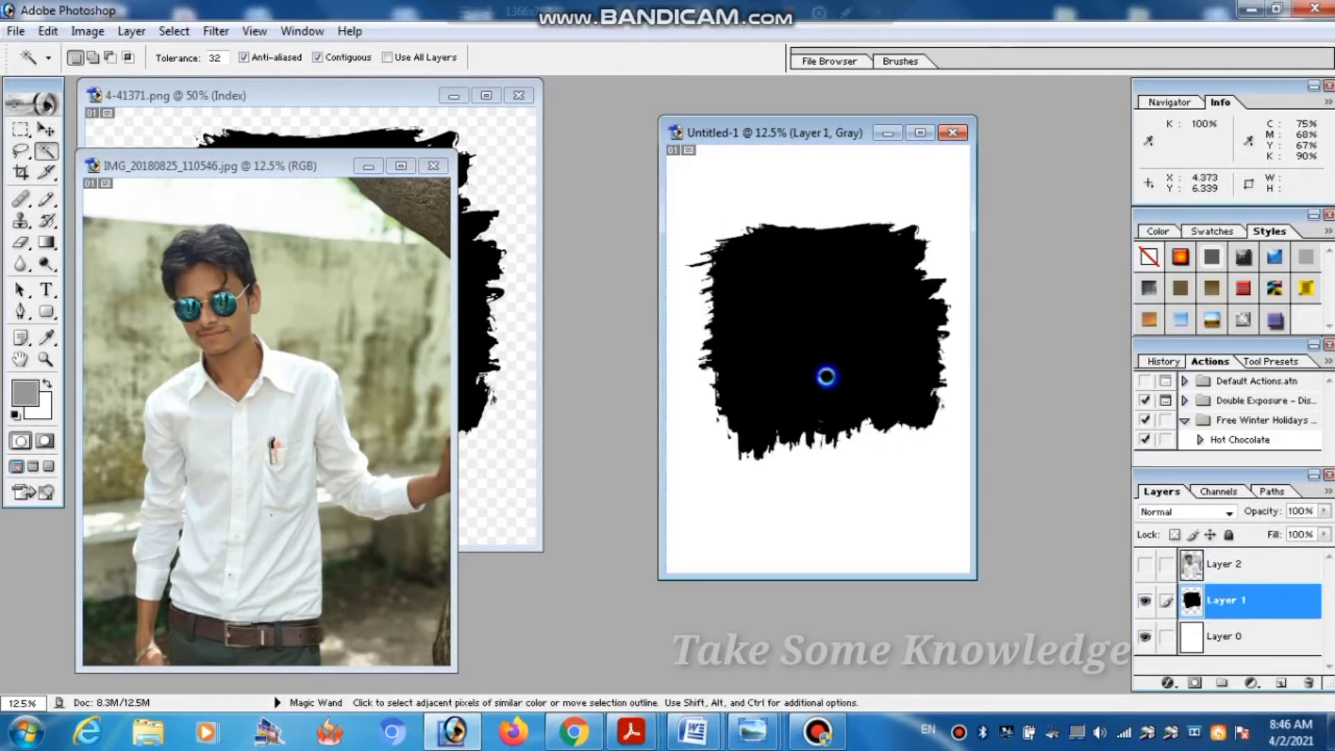
{"action": "left_click", "coordinate": [1283, 567]}
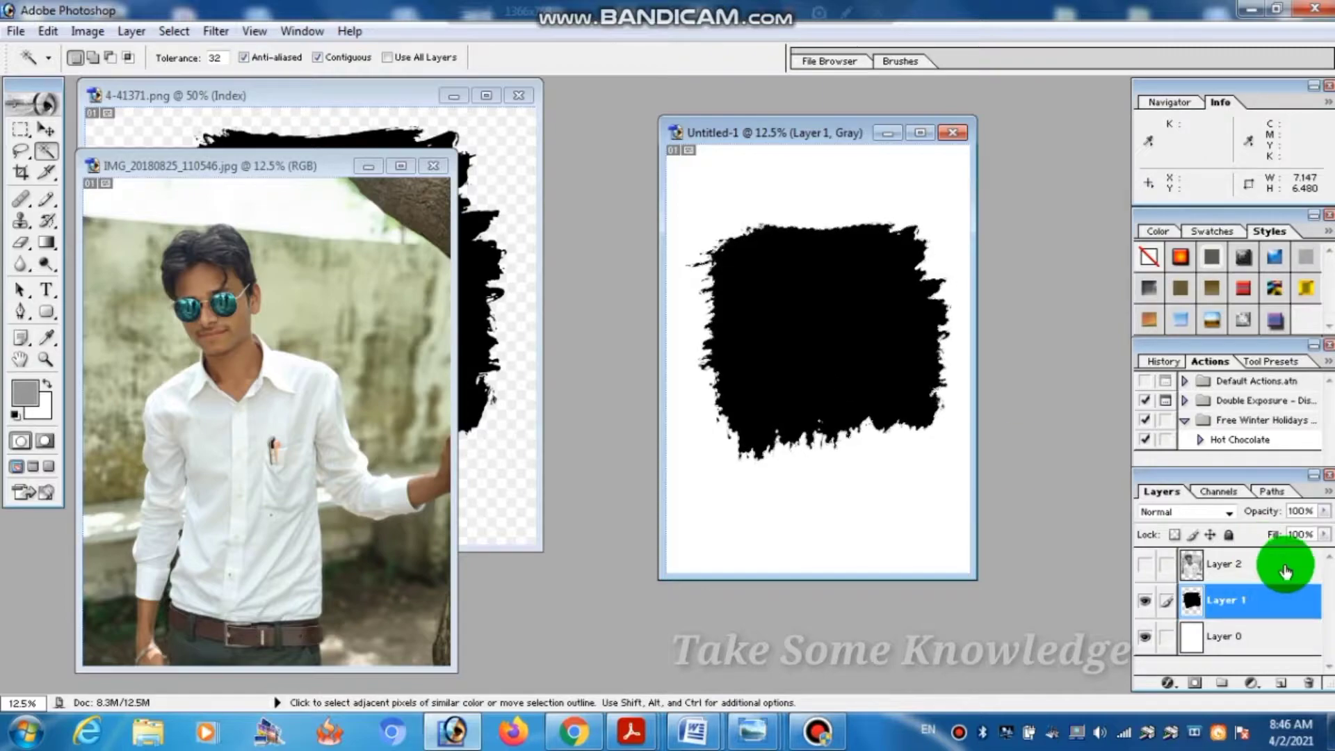
{"action": "left_click", "coordinate": [1232, 569]}
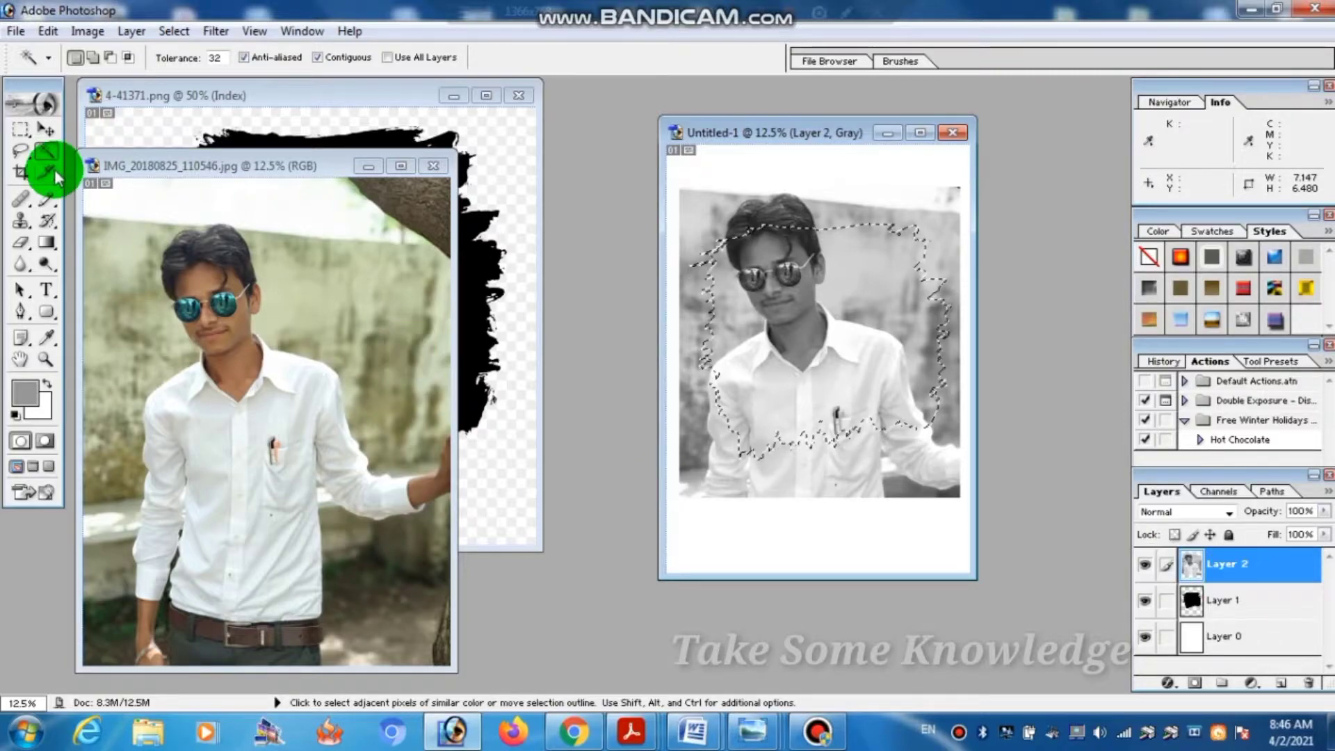
{"action": "left_click", "coordinate": [42, 127]}
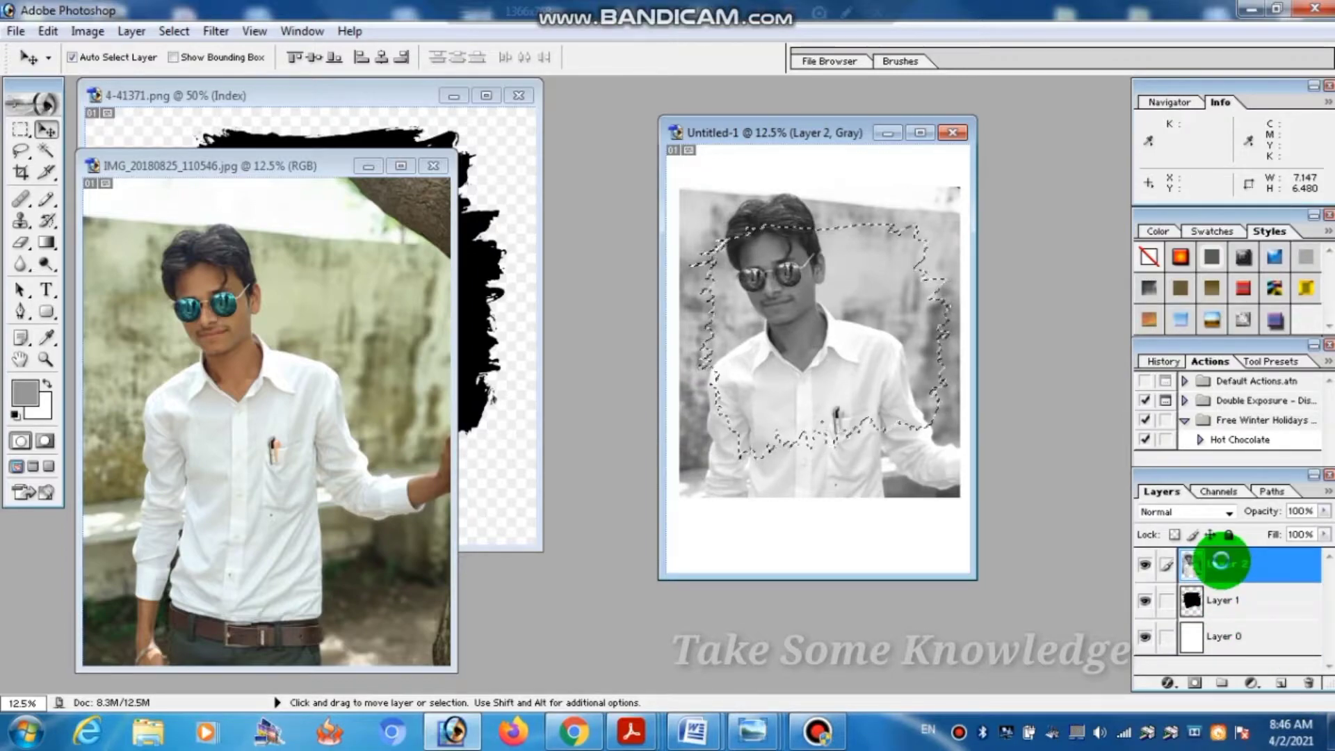
{"action": "key", "text": "ctrl+t"}
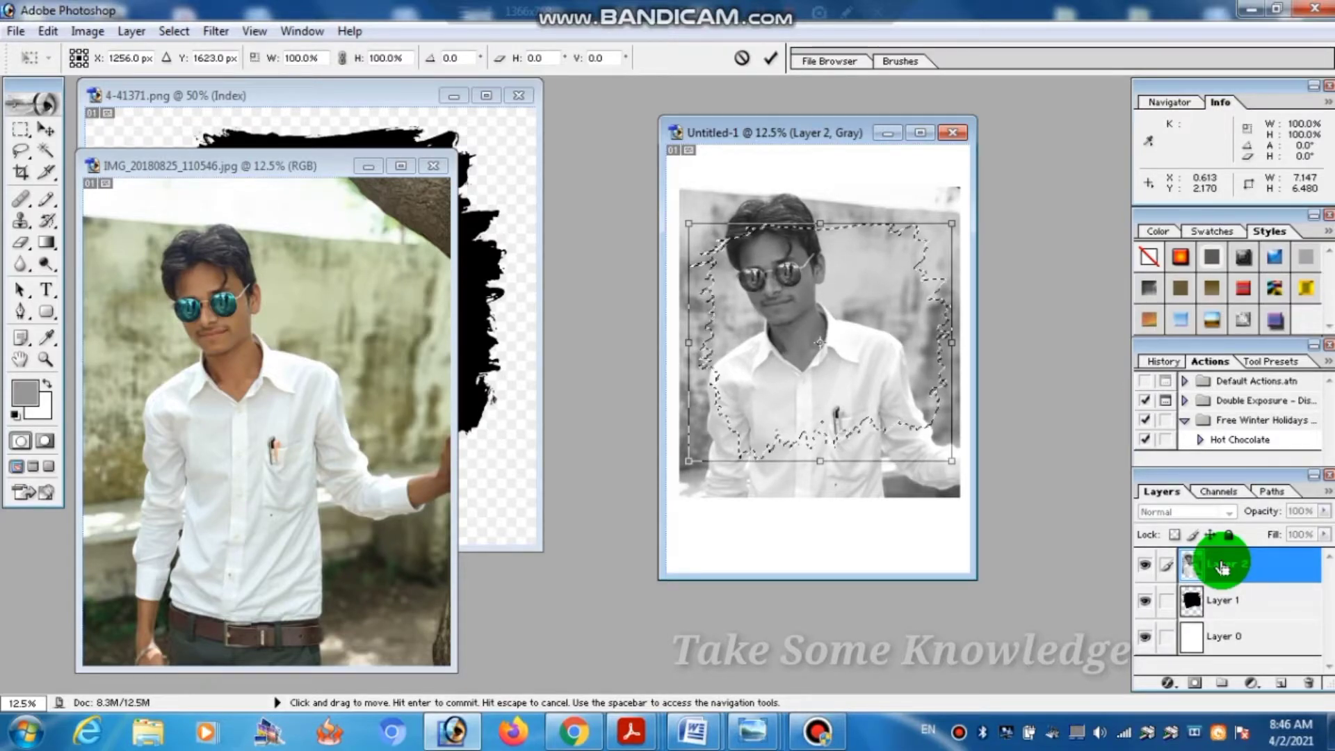
{"action": "double_click", "coordinate": [904, 445]}
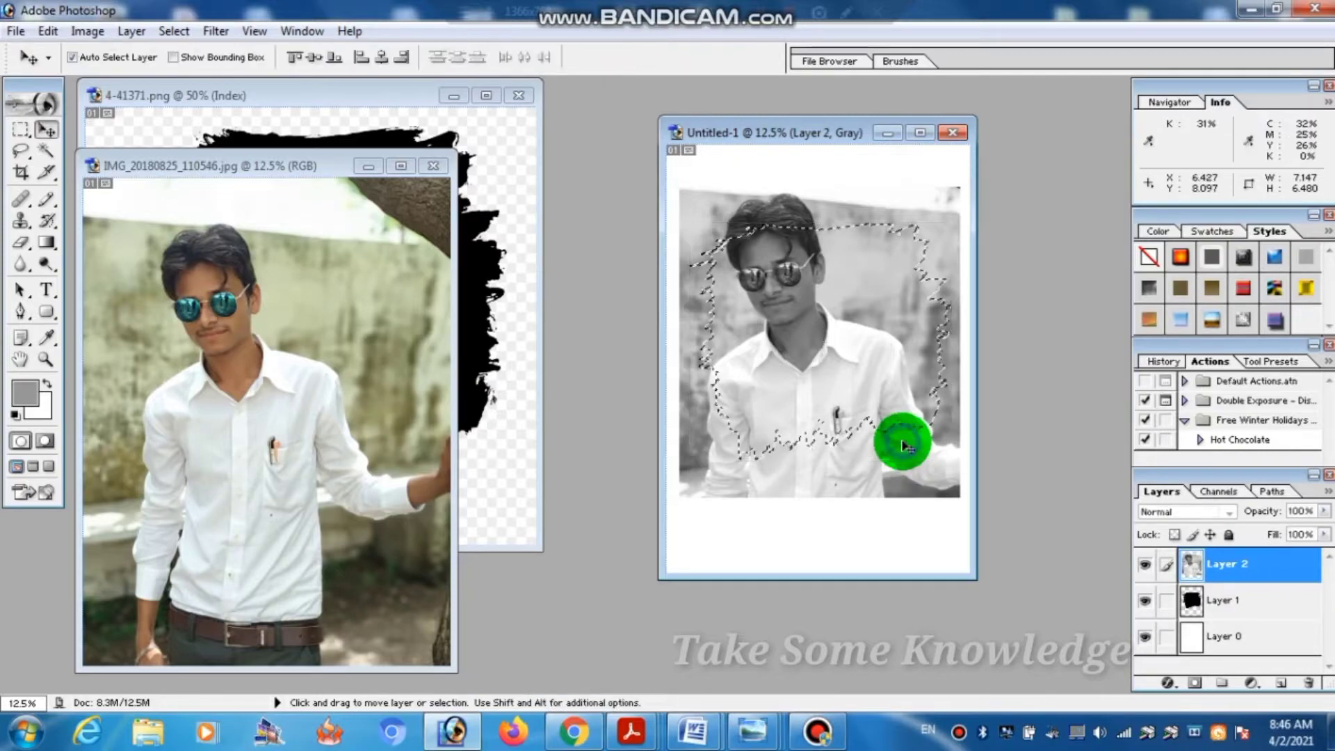
Step: Try to delete the brush-shaped selection from the portrait layer, and undo the deletion
{"action": "key", "text": "Delete"}
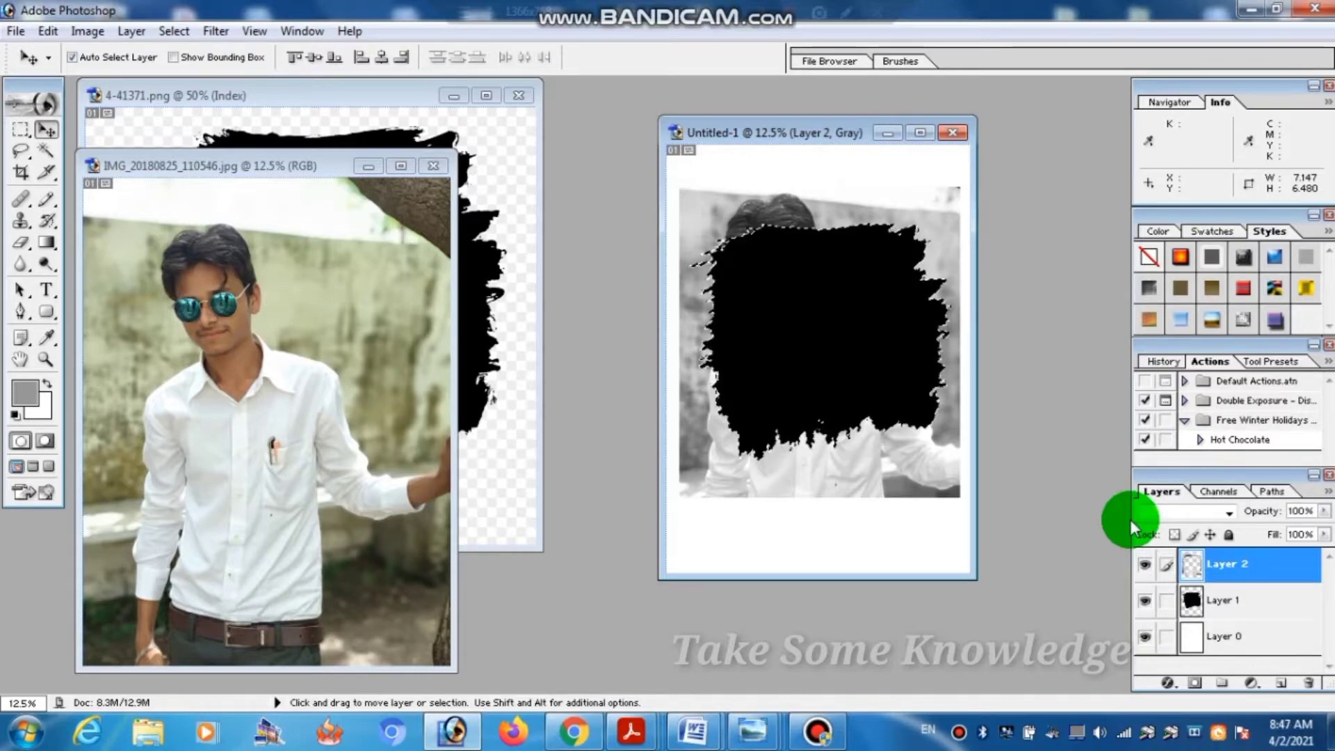
{"action": "key", "text": "ctrl+z"}
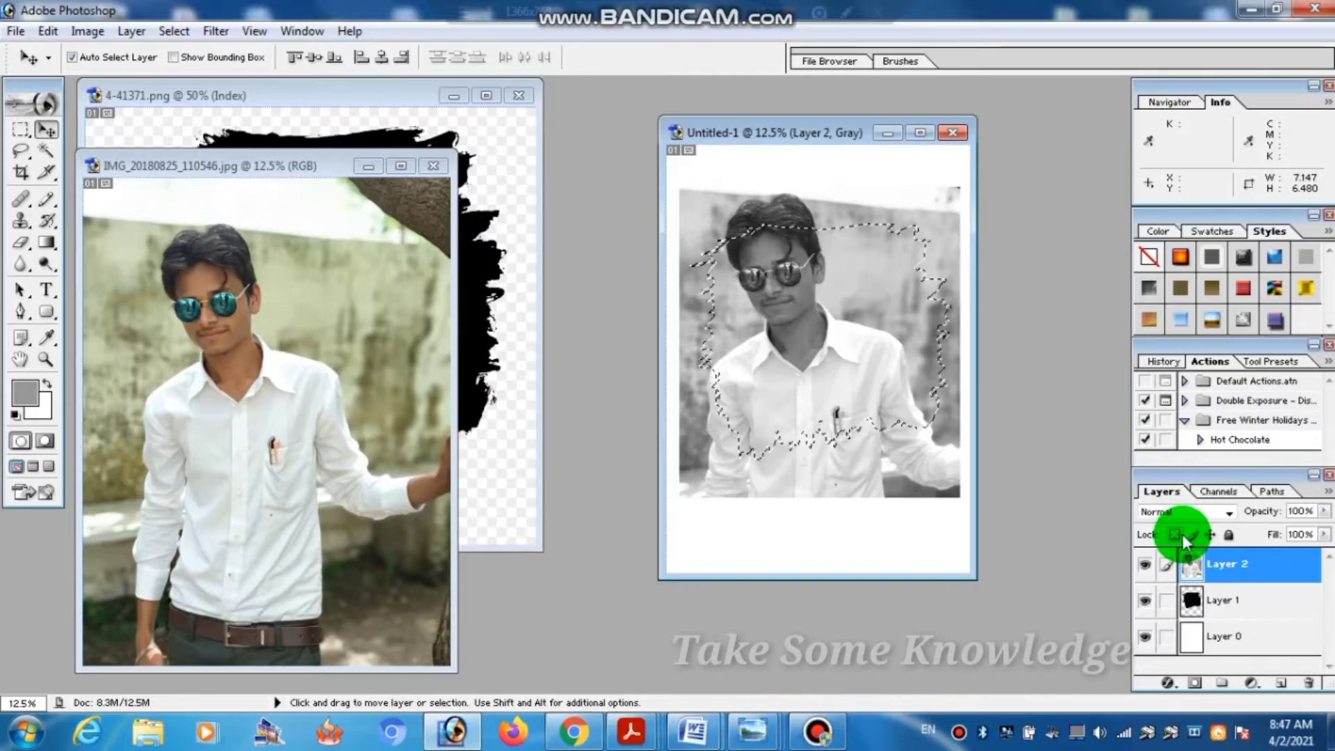
Step: Copy the selected brush-shaped area of the portrait to a new layer and hide the full portrait on Layer 2
{"action": "key", "text": "ctrl+j"}
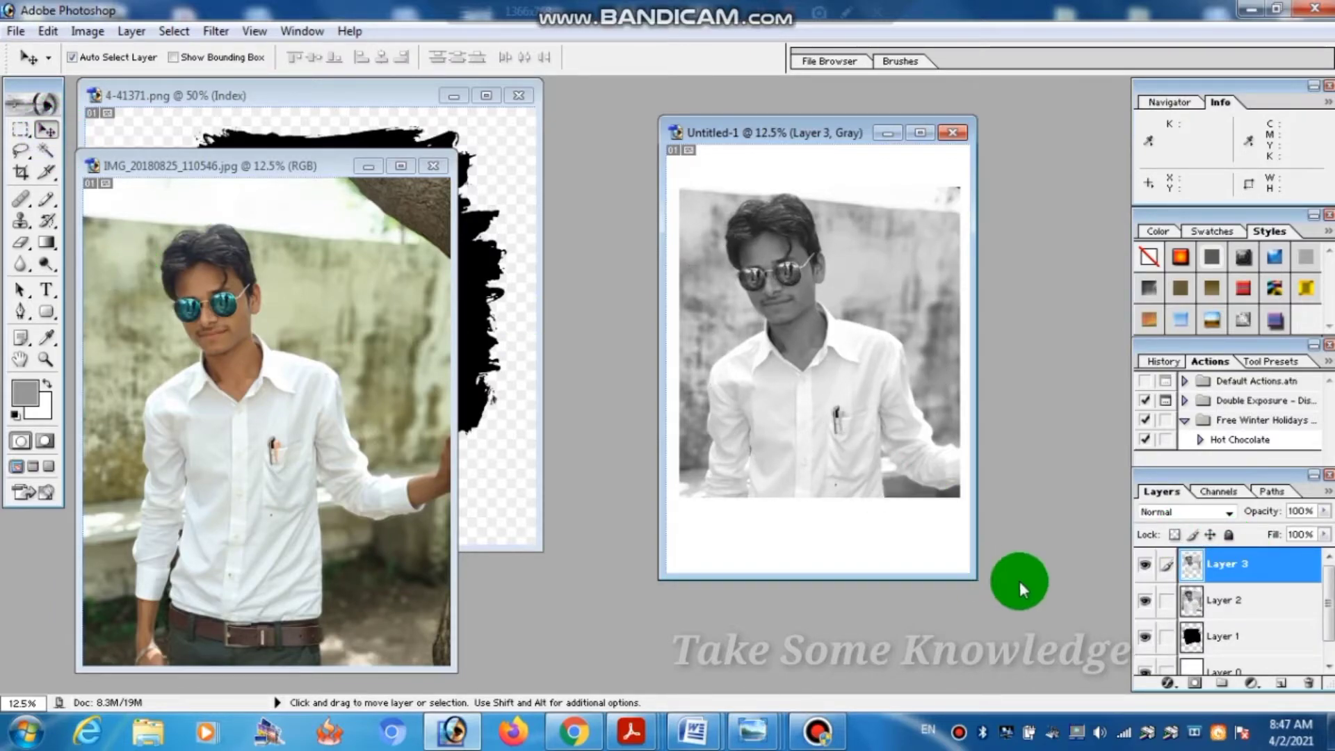
{"action": "left_click", "coordinate": [1145, 602]}
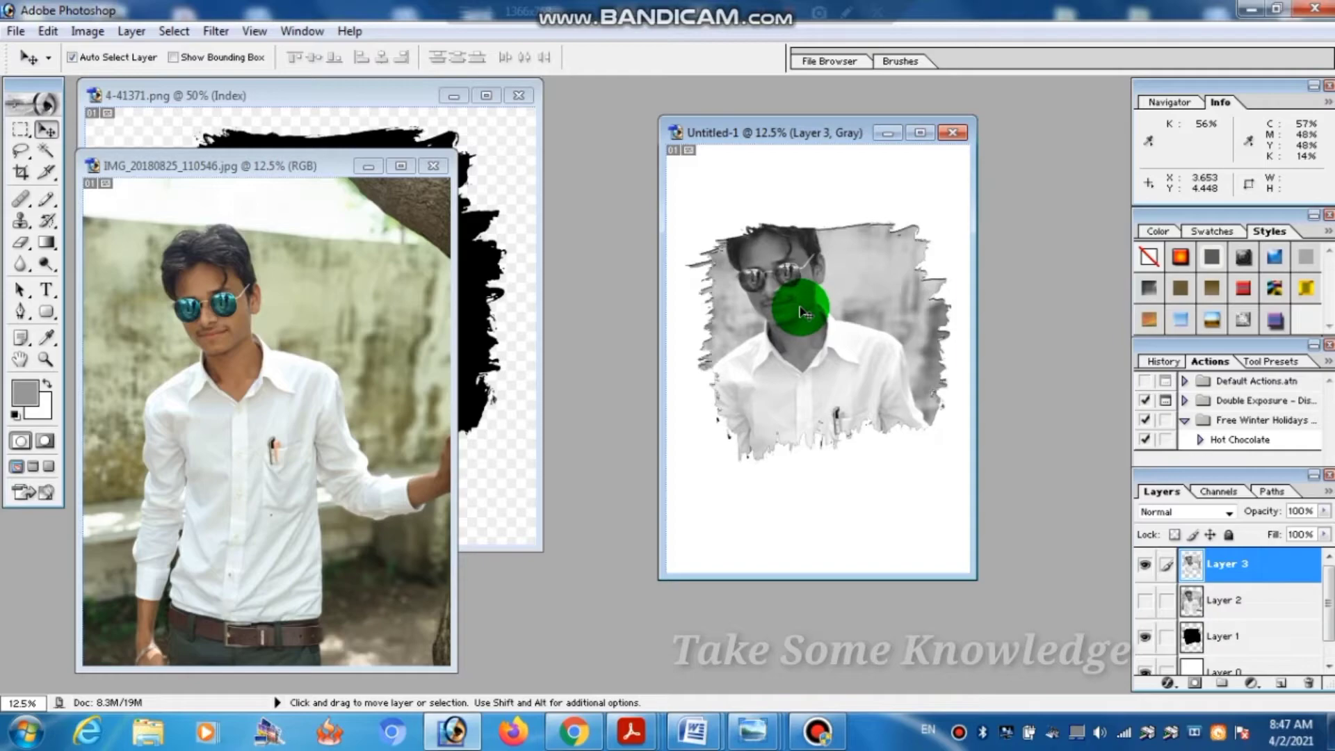
{"action": "left_click_drag", "start_coordinate": [799, 306], "coordinate": [801, 312]}
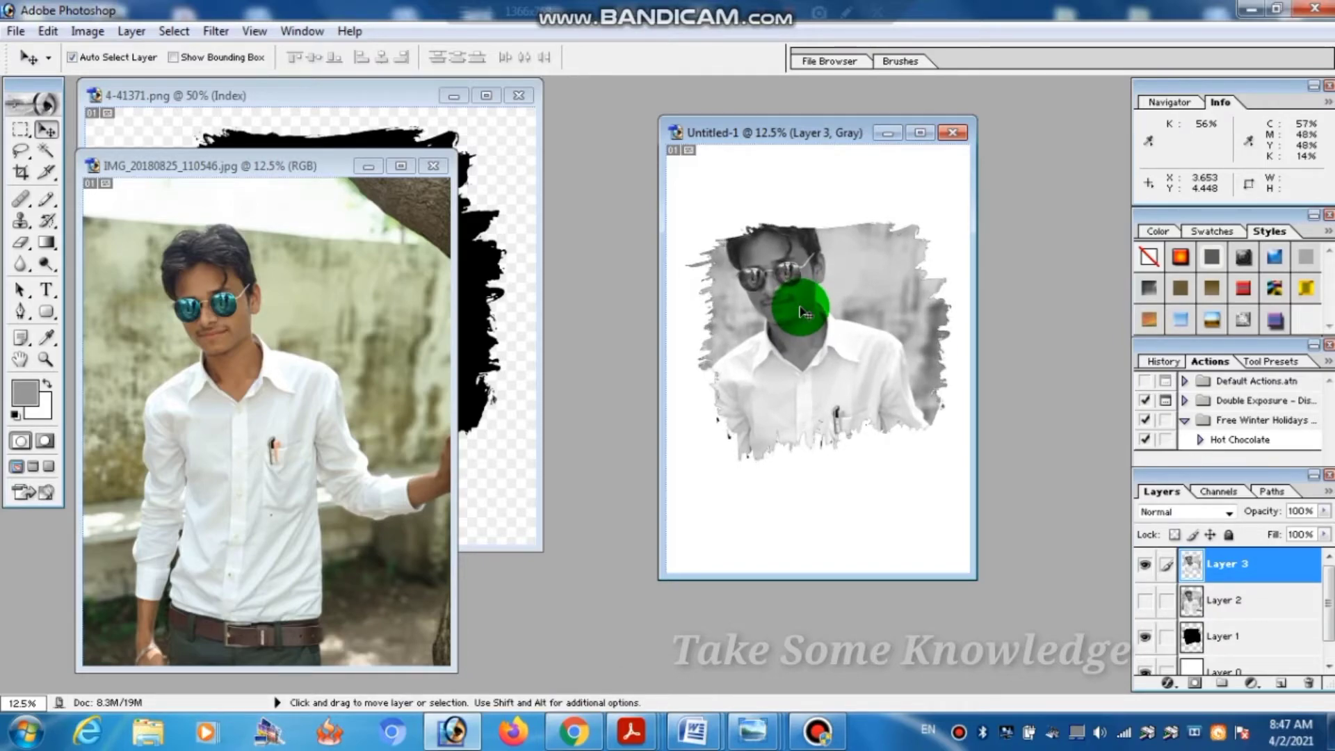
Step: Step back through the history to undo the portrait layer copy and the preceding brush-shape selection
{"action": "key", "text": "alt"}
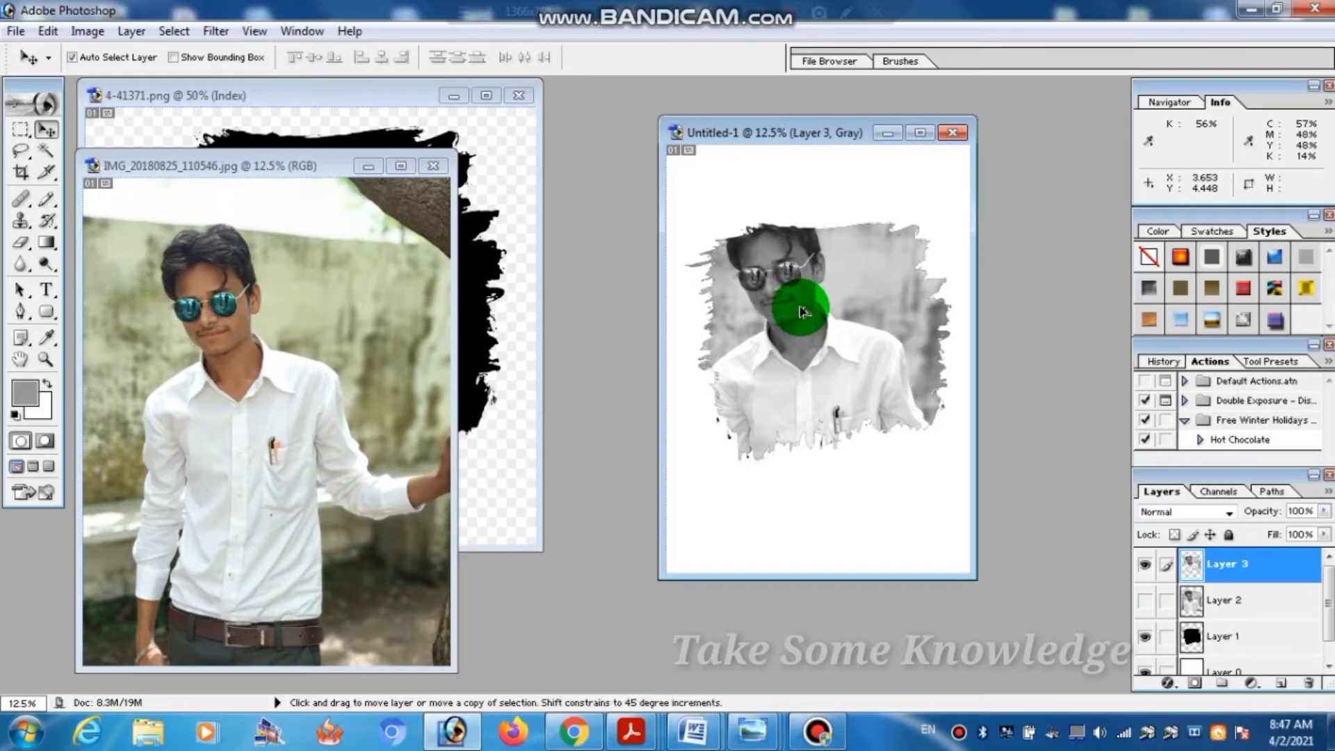
{"action": "key", "text": "ctrl+alt+z"}
{"action": "key", "text": "ctrl+alt+z"}
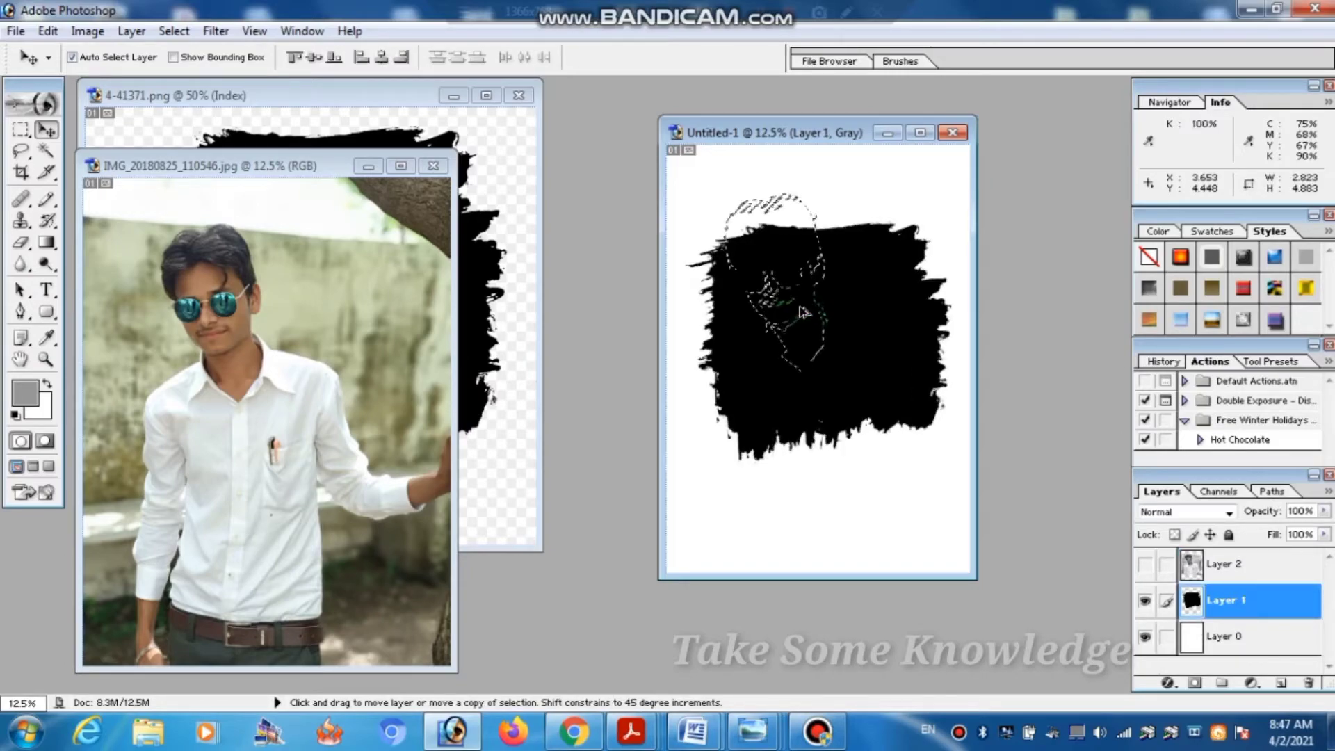
Step: Clear the selection and move the portrait on Layer 2 down until the man's head lies within the brush shape
{"action": "key", "text": "ctrl+d"}
{"action": "left_click", "coordinate": [1229, 563]}
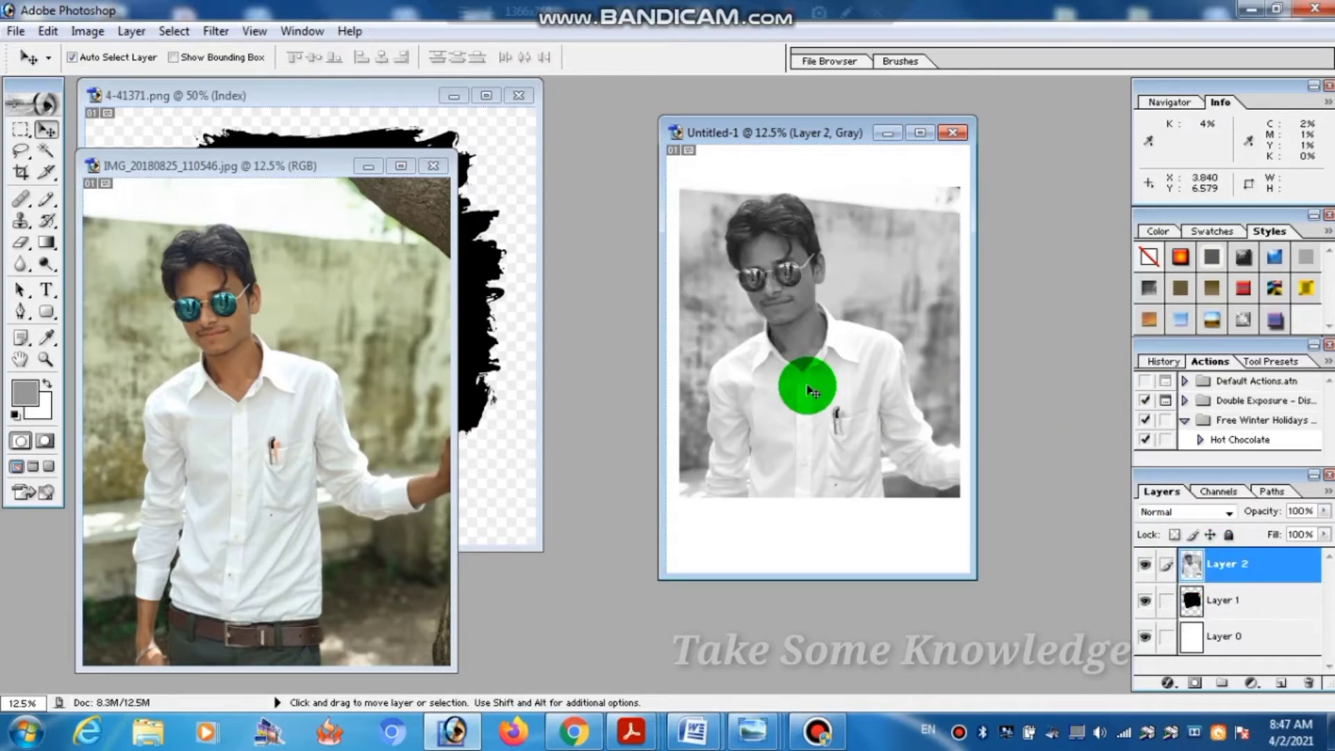
{"action": "left_click_drag", "start_coordinate": [812, 391], "coordinate": [808, 387]}
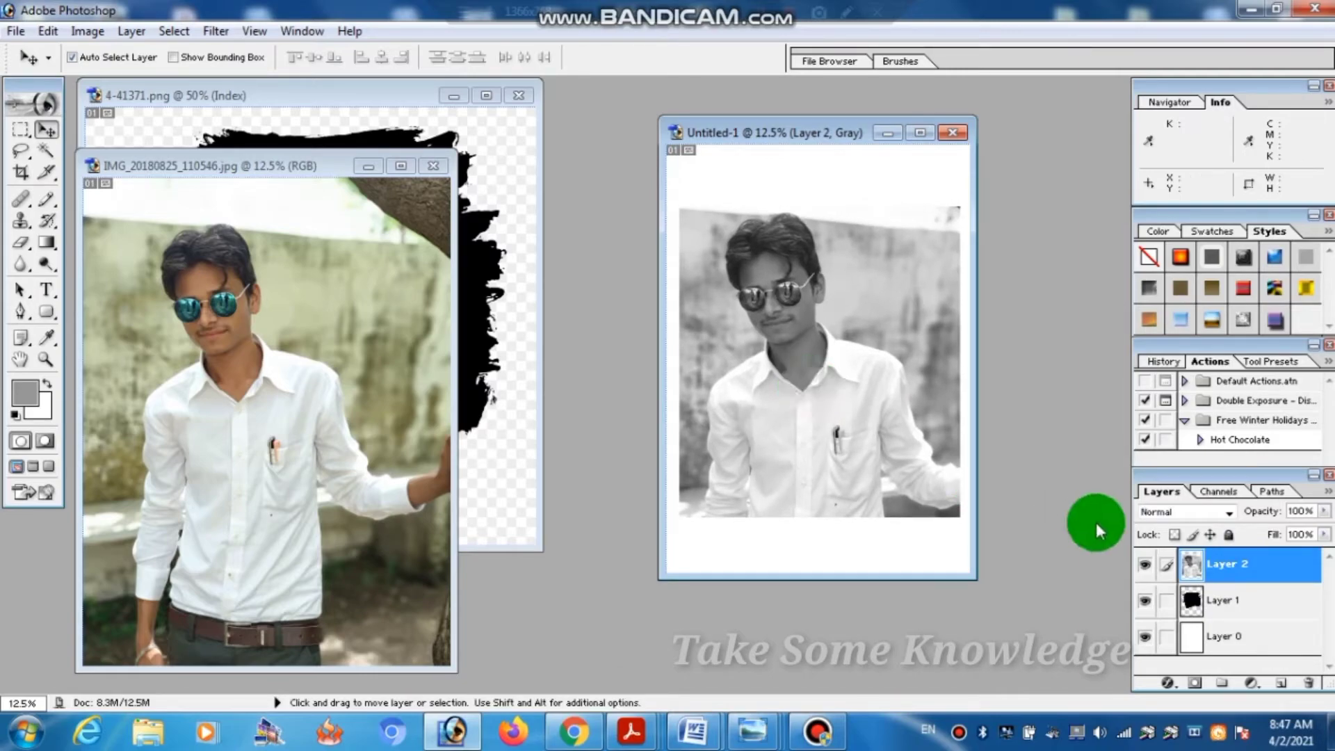
{"action": "left_click", "coordinate": [1212, 602]}
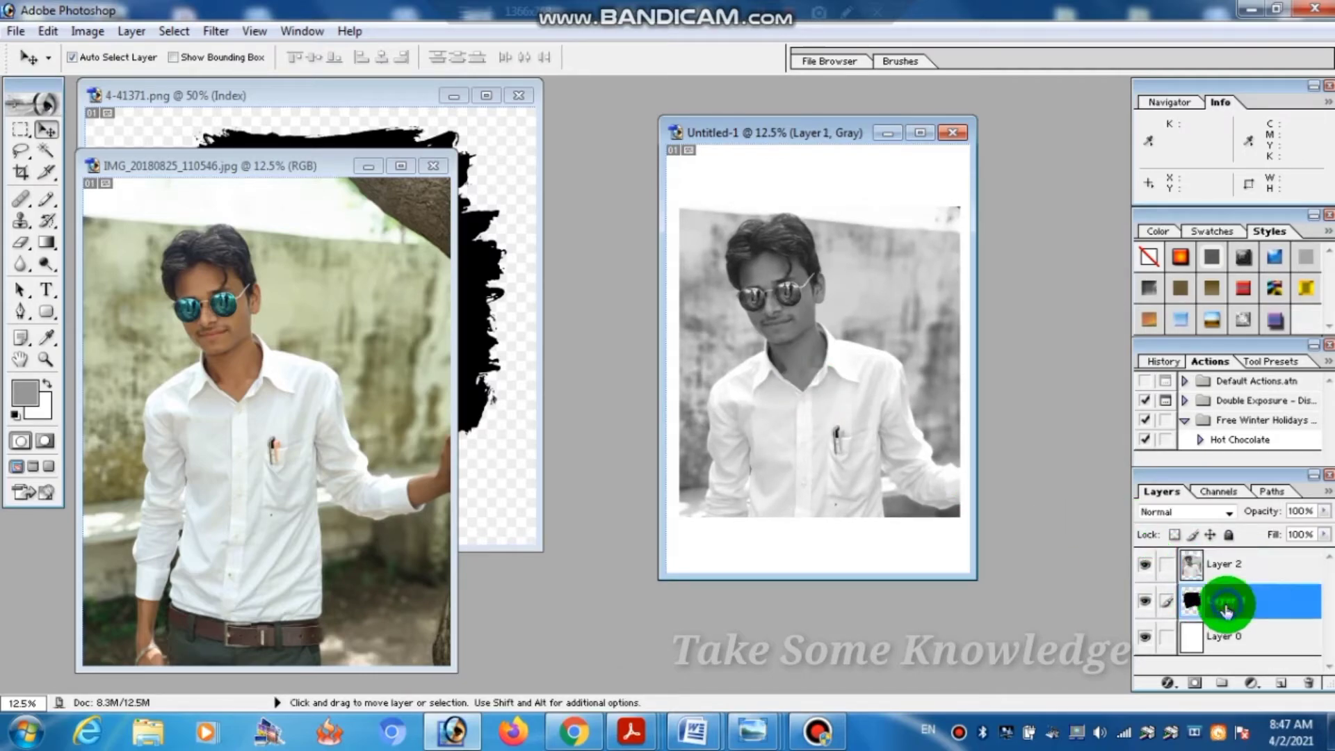
{"action": "left_click", "coordinate": [1145, 564]}
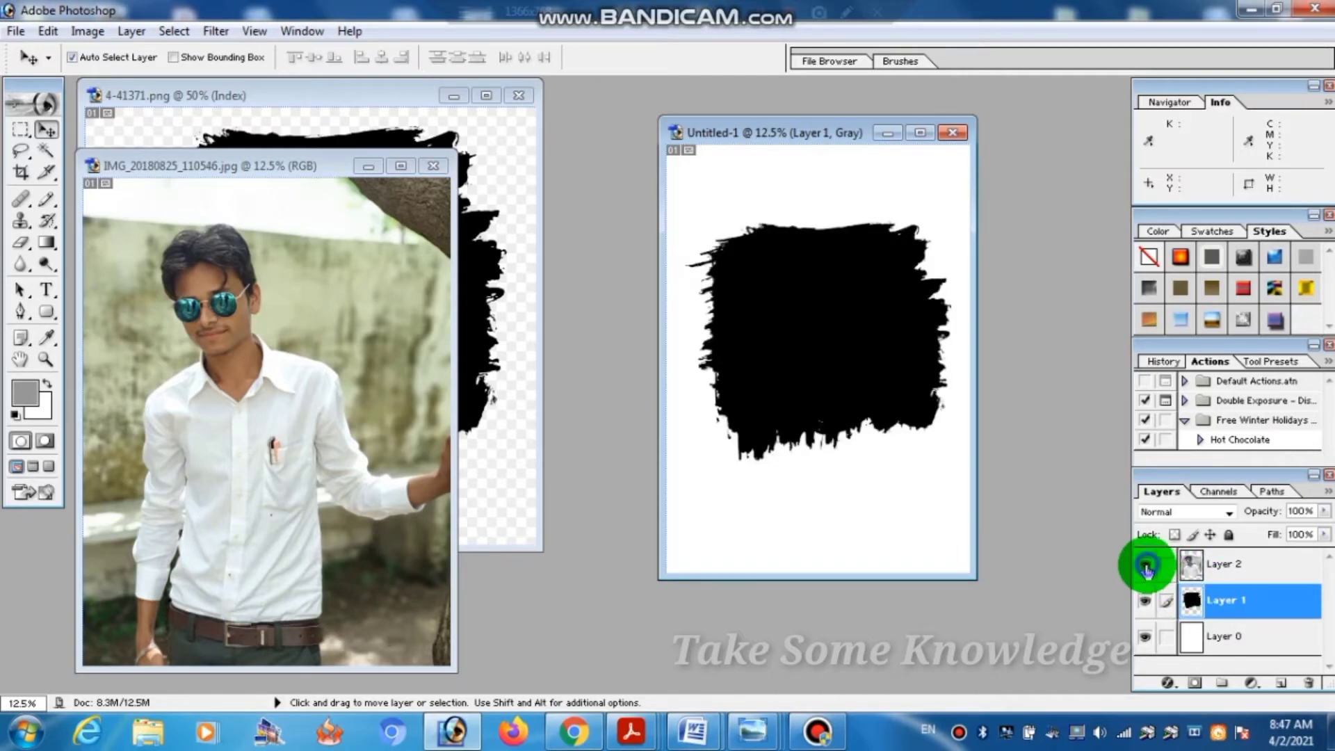
{"action": "left_click", "coordinate": [1145, 566]}
{"action": "mouse_move", "coordinate": [868, 449]}
{"action": "left_mouse_down"}
{"action": "mouse_move", "coordinate": [877, 498]}
{"action": "mouse_move", "coordinate": [872, 475]}
{"action": "left_mouse_up"}
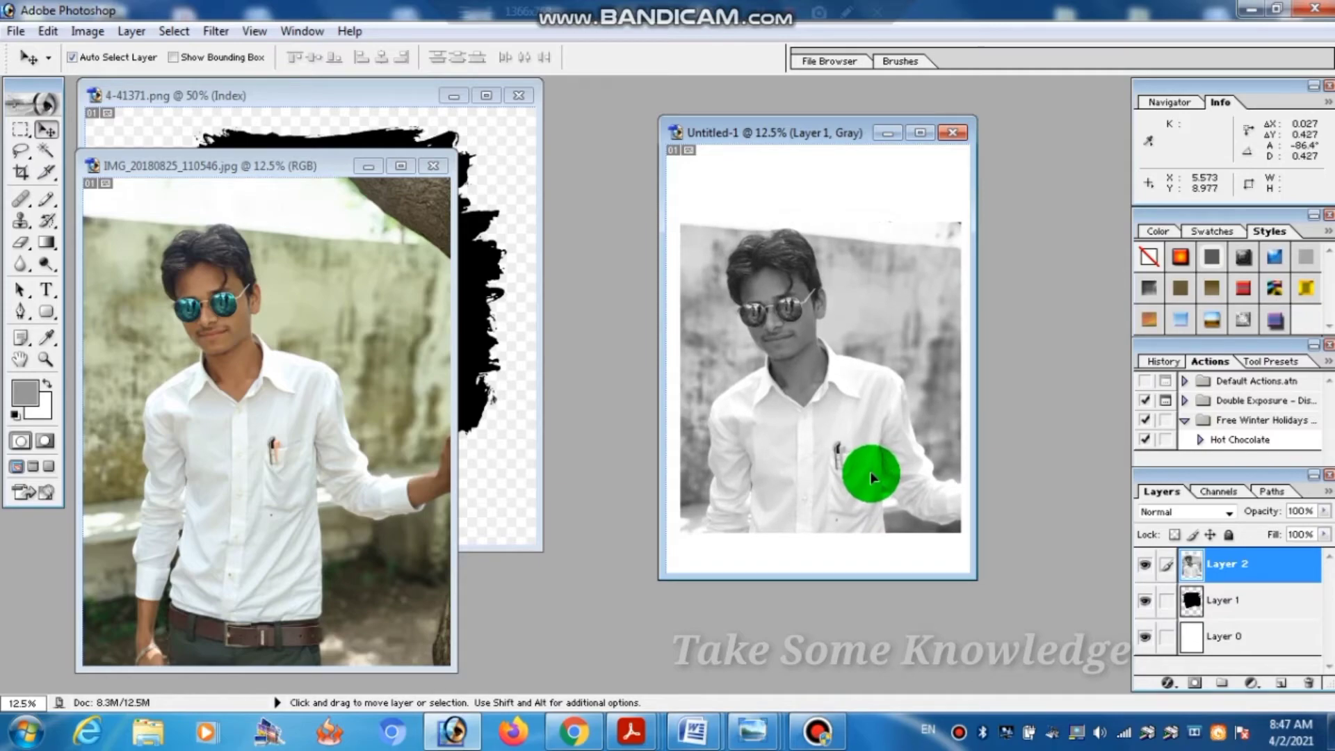
Step: Select the black brush shape on Layer 1 with the Magic Wand, and make the visible portrait on Layer 2 active
{"action": "left_click", "coordinate": [1213, 604]}
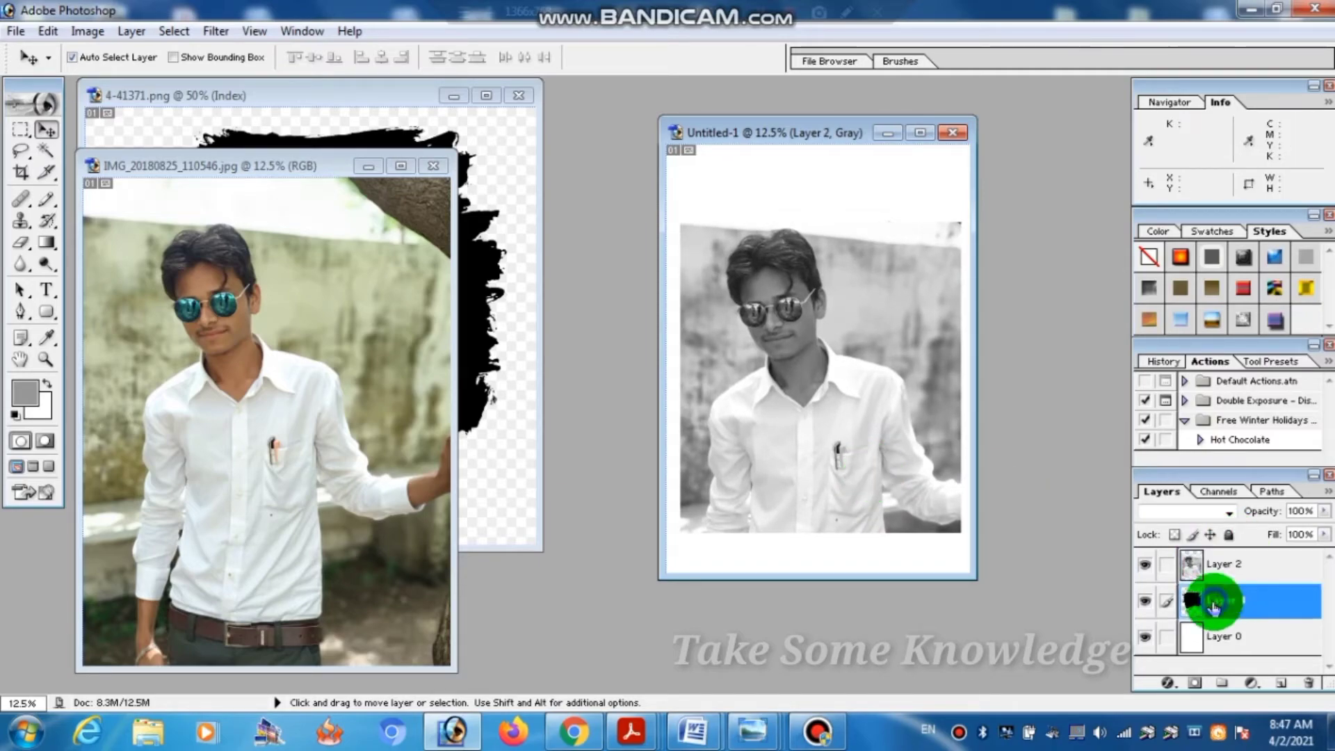
{"action": "left_click", "coordinate": [46, 150]}
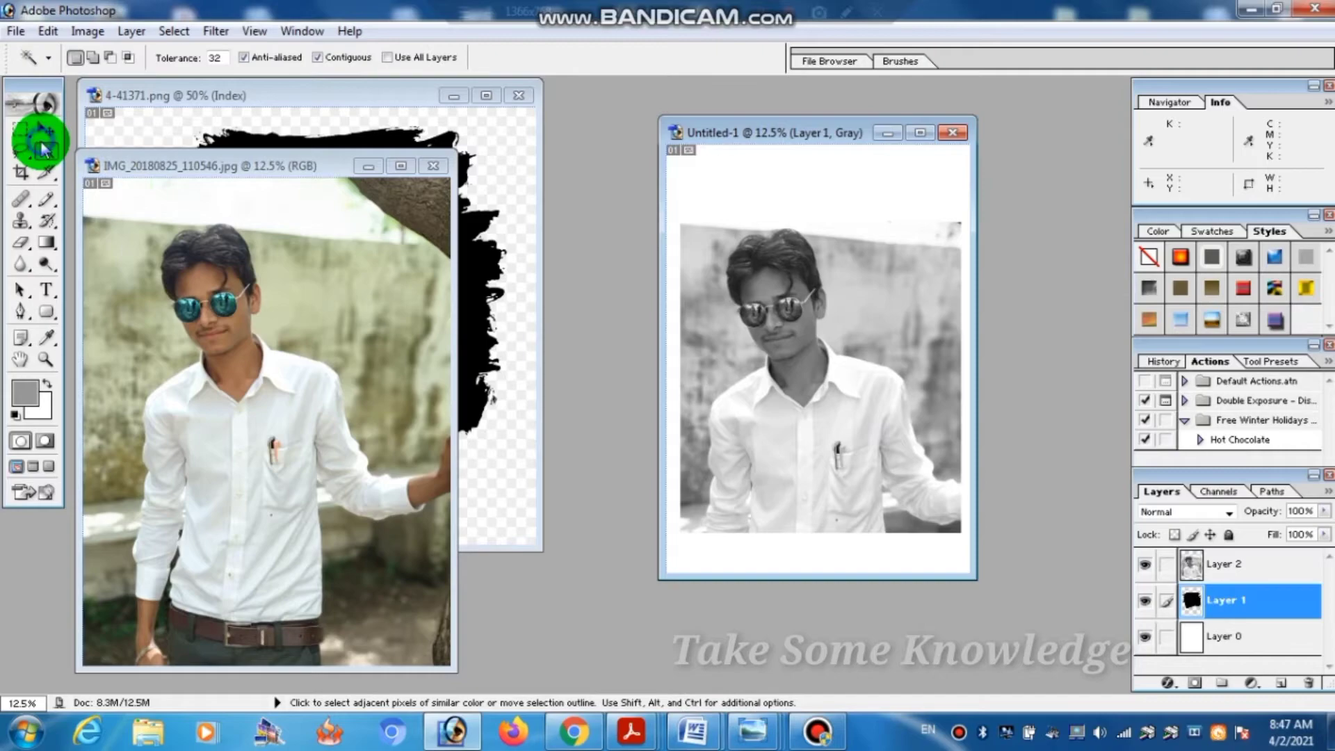
{"action": "left_click", "coordinate": [1144, 564]}
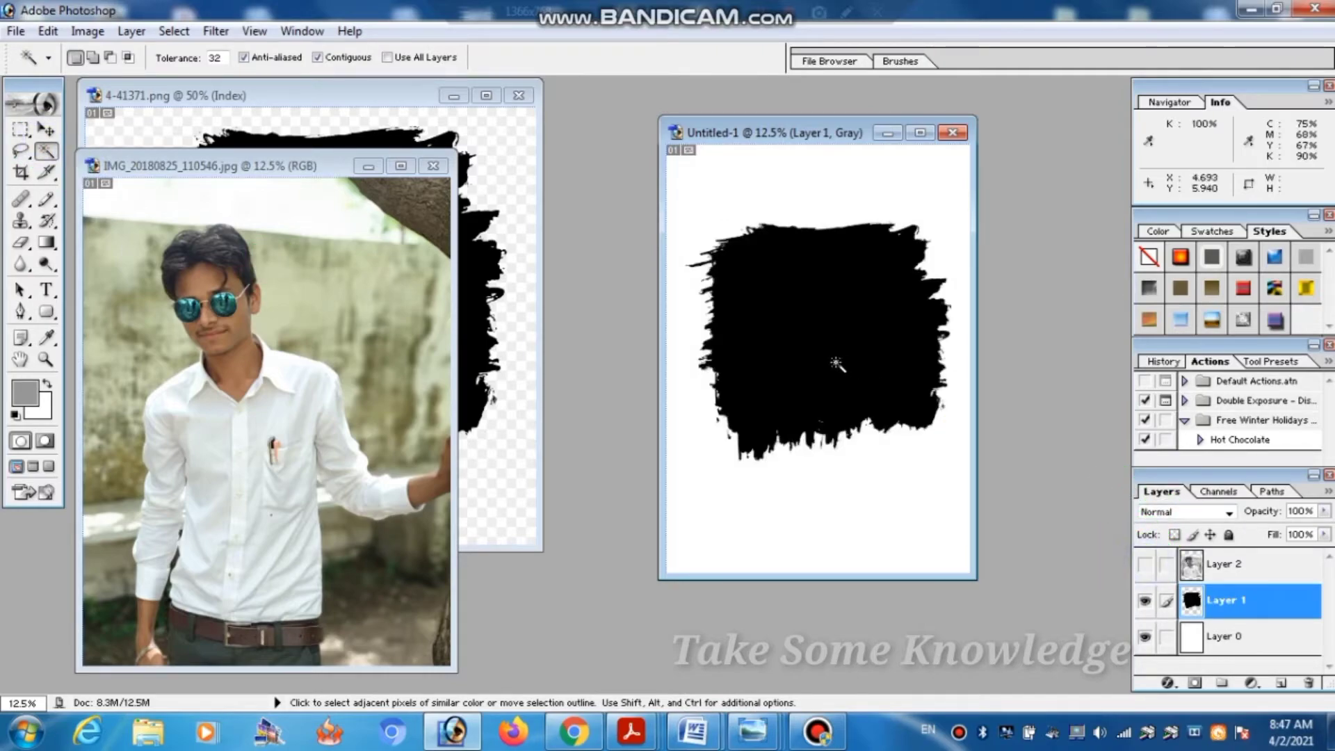
{"action": "left_click", "coordinate": [1235, 568]}
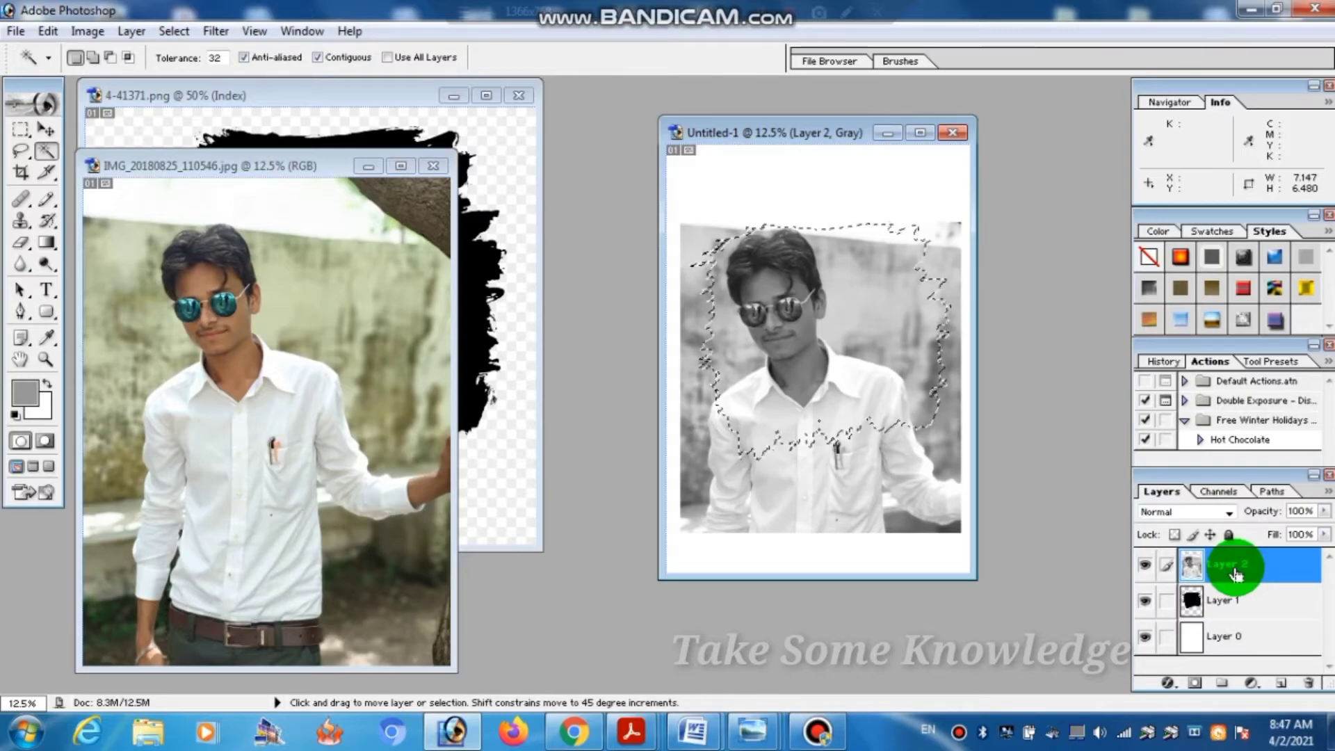
Step: Copy the brush-shaped area of the portrait to a new layer, and toggle Layer 2's visibility to check the cutout
{"action": "key", "text": "ctrl+j"}
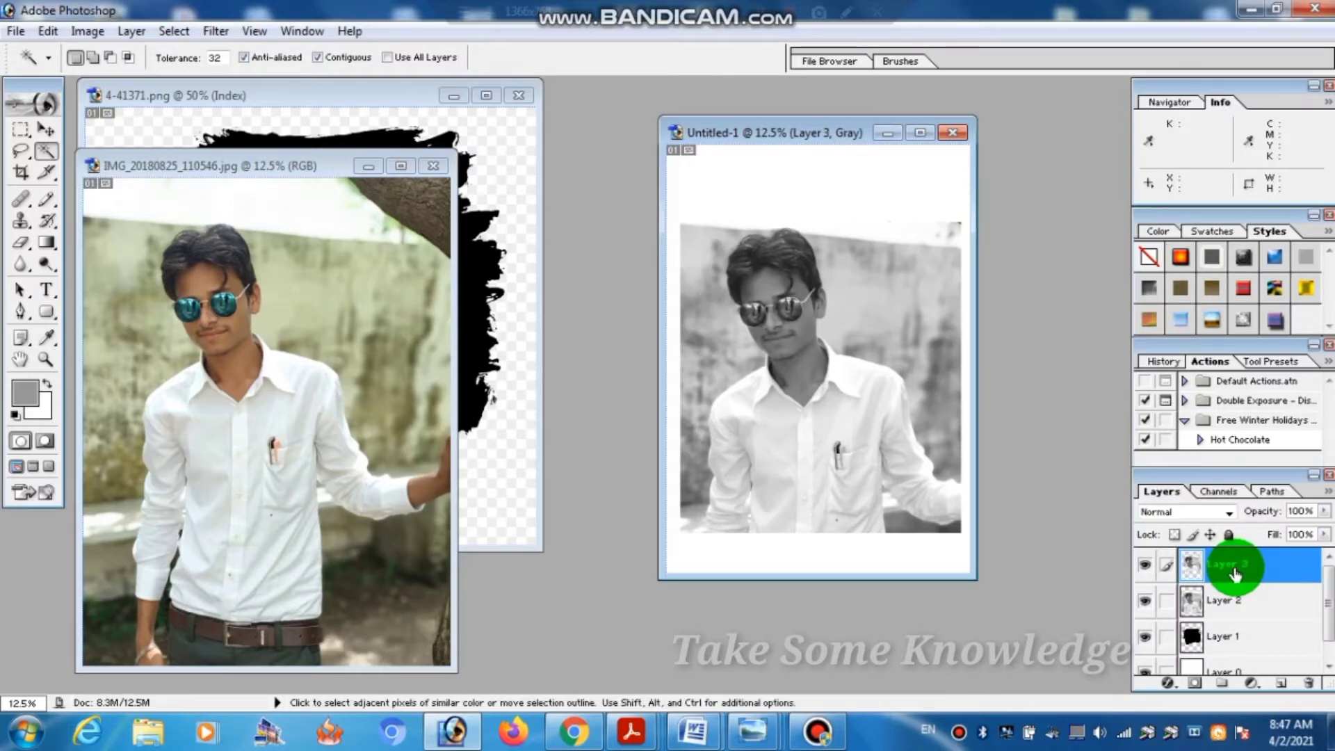
{"action": "left_click", "coordinate": [1145, 600]}
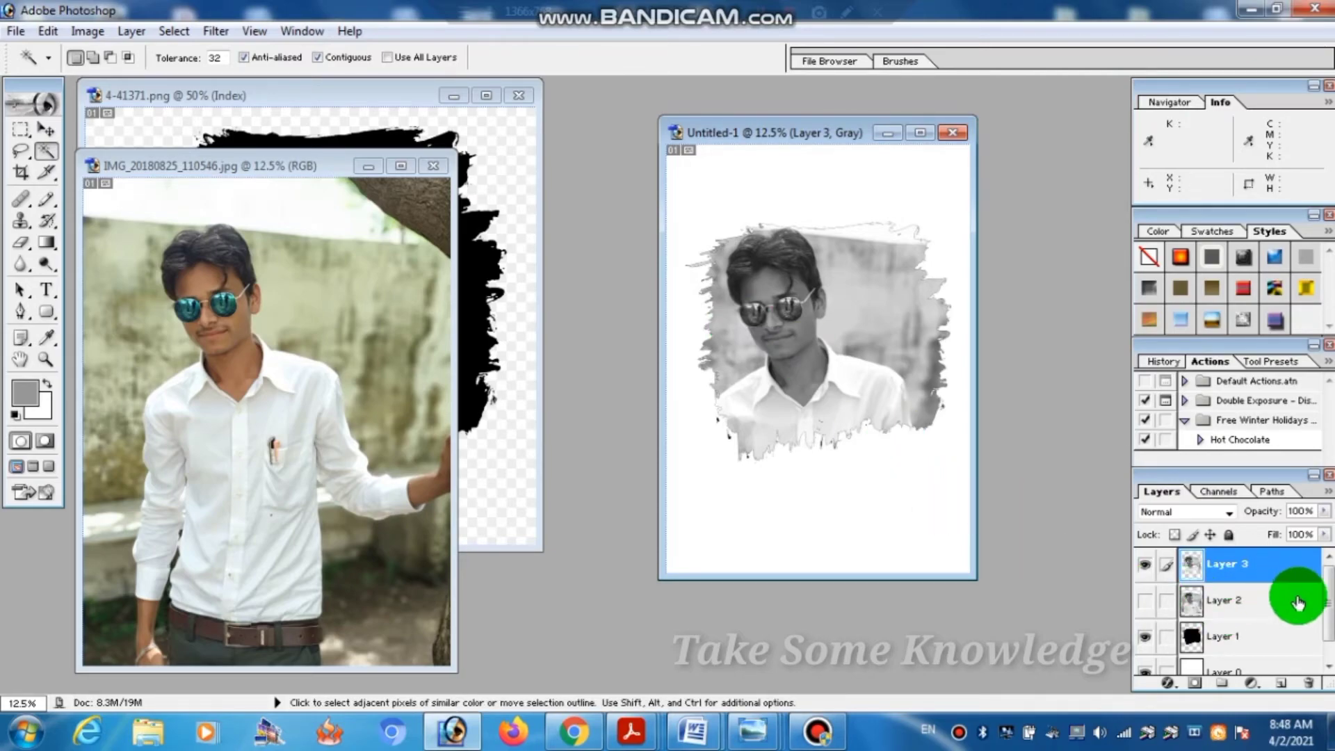
{"action": "left_click", "coordinate": [1329, 657]}
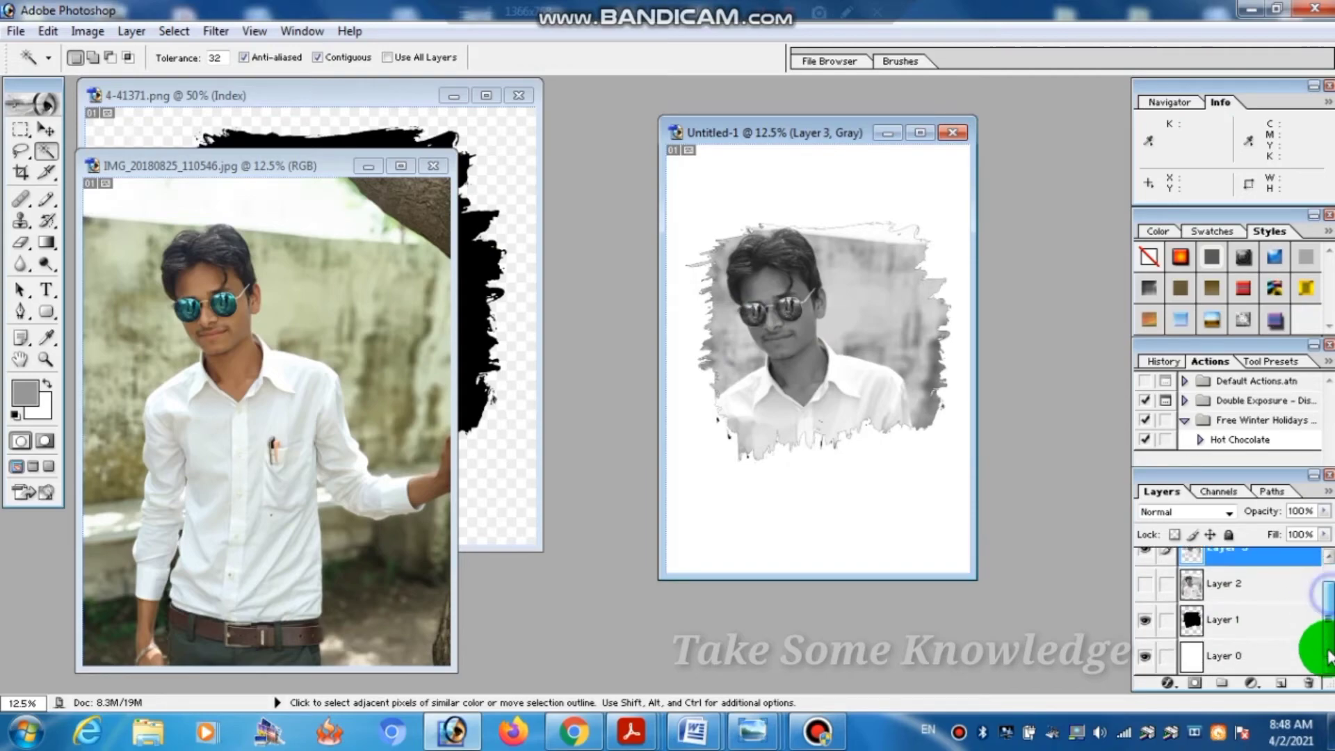
{"action": "left_click", "coordinate": [1219, 620]}
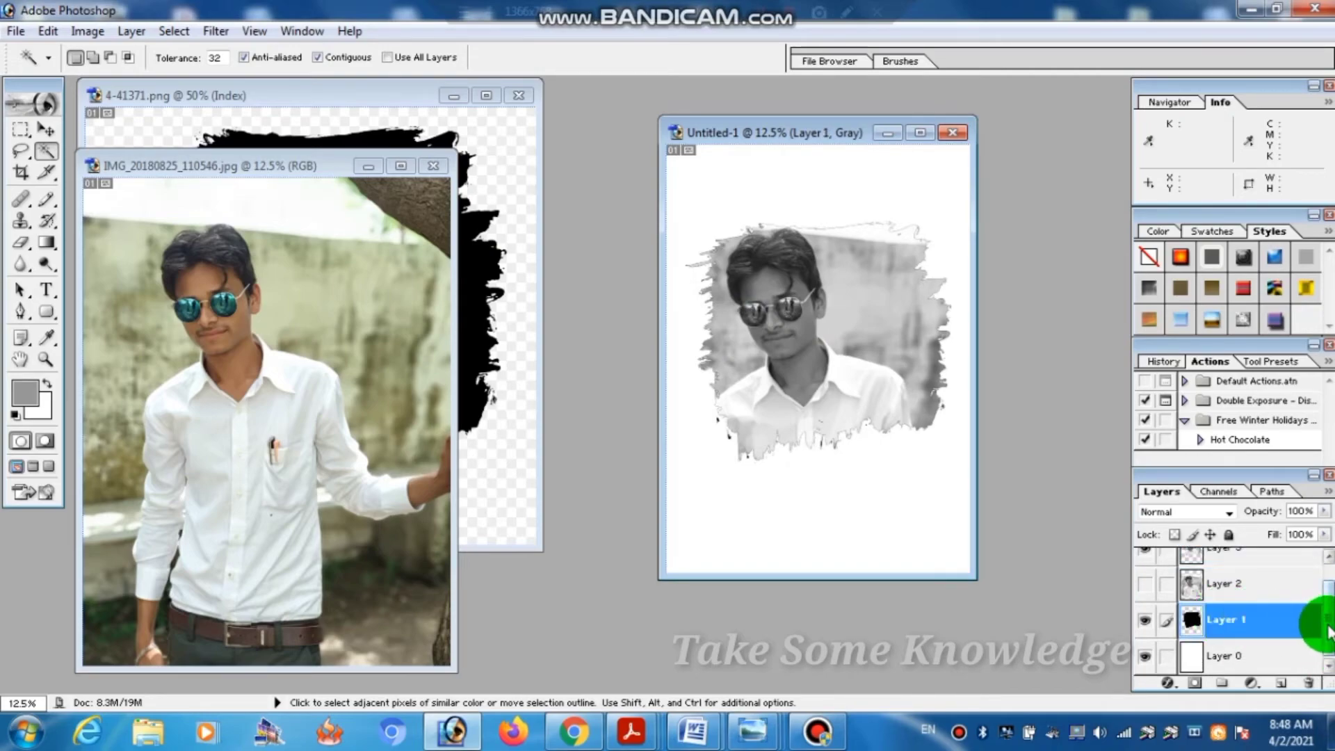
{"action": "left_click_drag", "start_coordinate": [1327, 630], "coordinate": [1326, 611]}
{"action": "left_click", "coordinate": [1146, 601]}
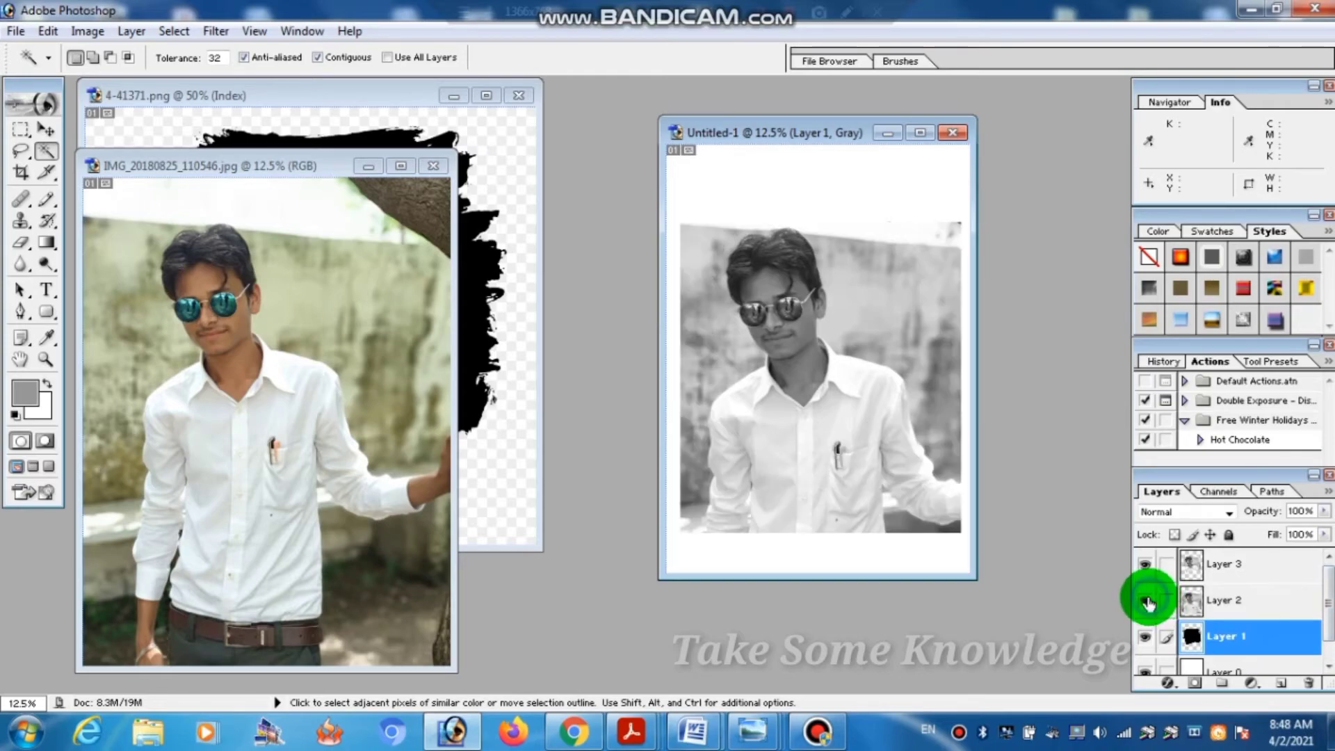
{"action": "left_click", "coordinate": [1147, 601]}
Step: Delete the full portrait on Layer 2
{"action": "left_click", "coordinate": [1221, 598]}
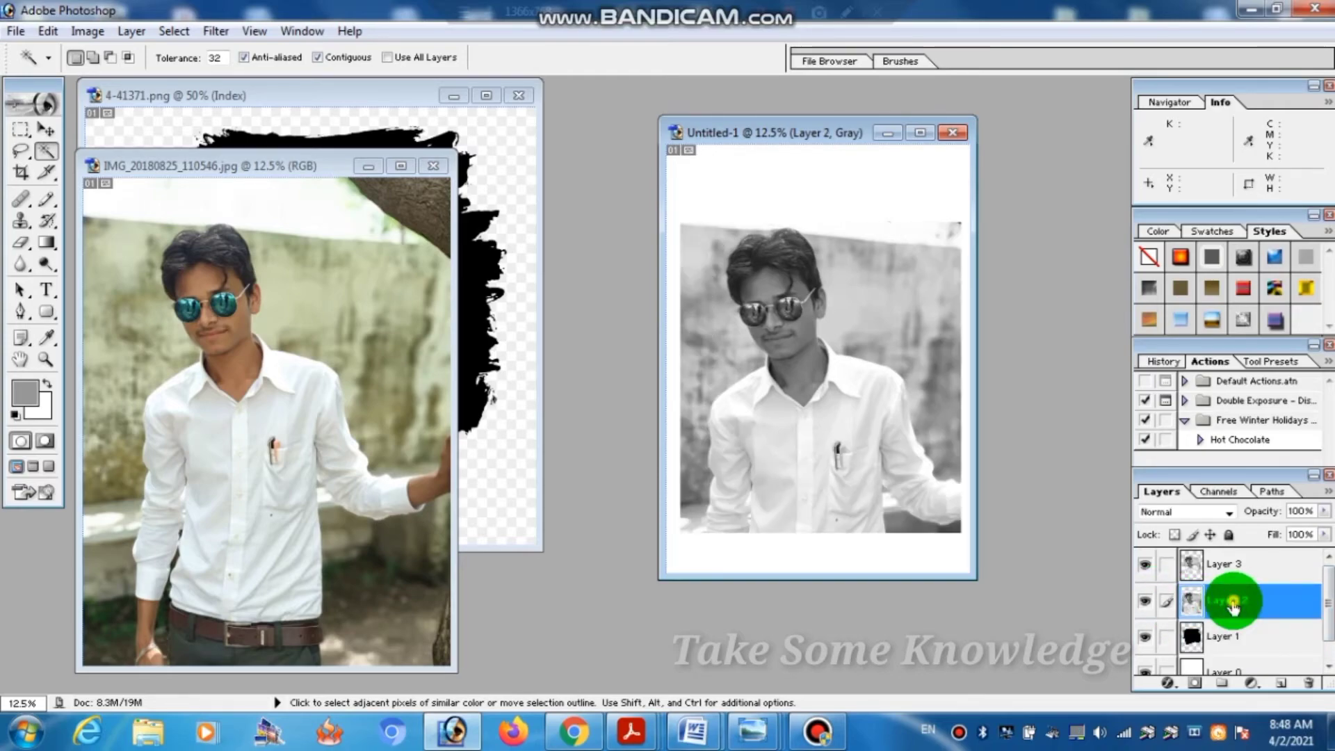
{"action": "right_click", "coordinate": [1233, 602]}
{"action": "left_click", "coordinate": [1171, 437]}
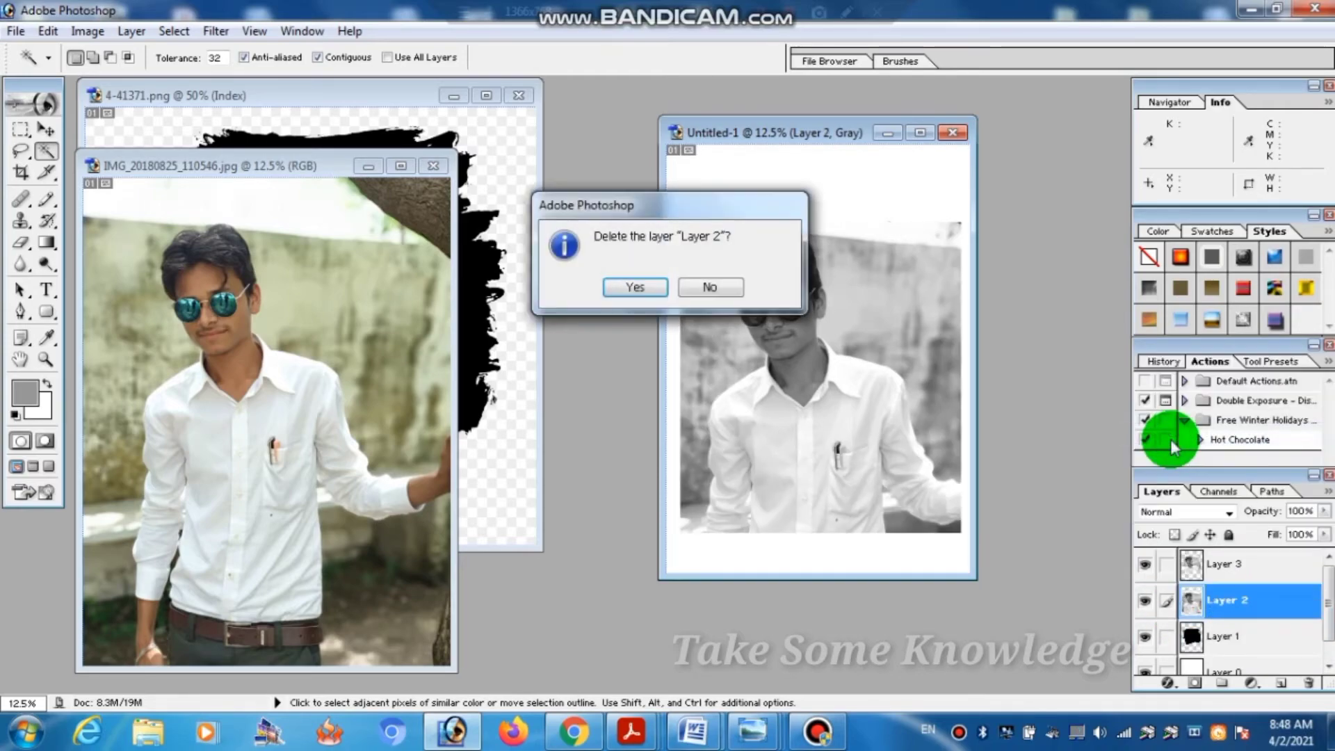
Step: Merge the brush-shaped portrait on Layer 3 down through Layer 1 into the white Layer 0
{"action": "left_click", "coordinate": [1216, 563]}
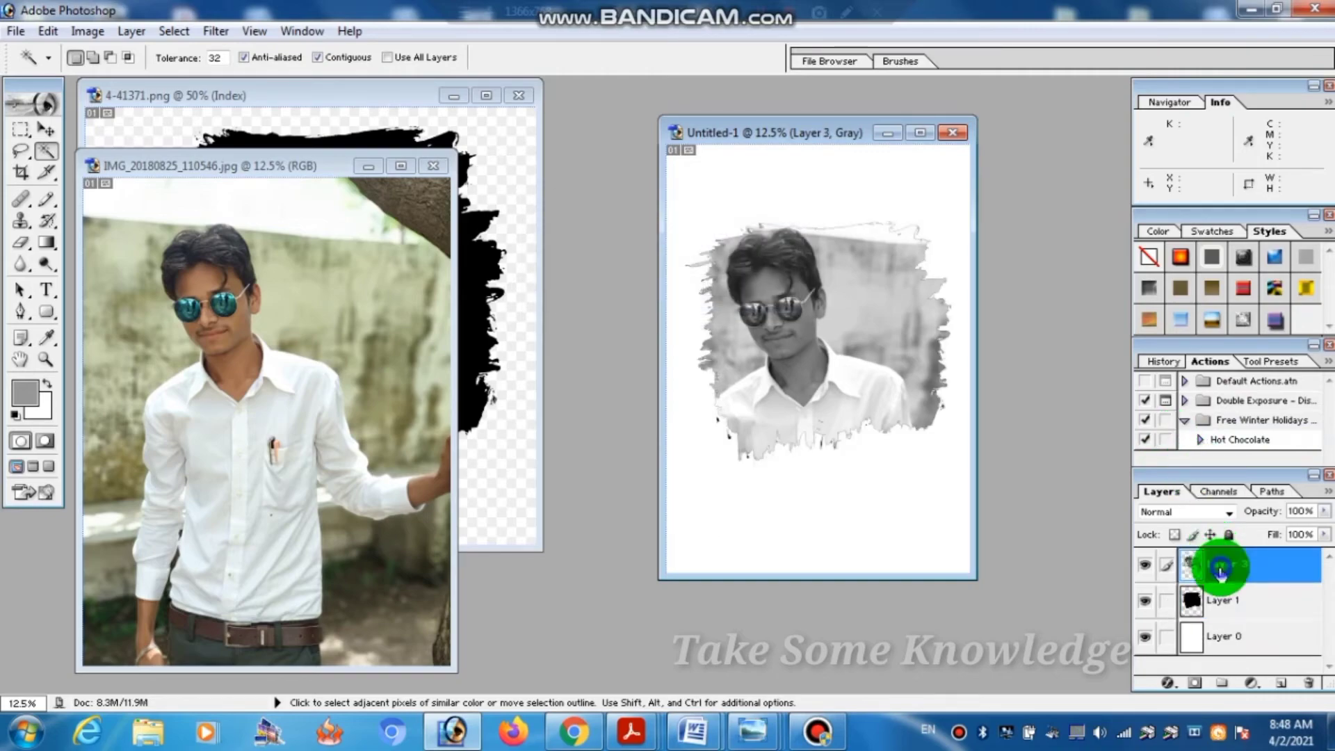
{"action": "key", "text": "ctrl+e"}
{"action": "key", "text": "ctrl+e"}
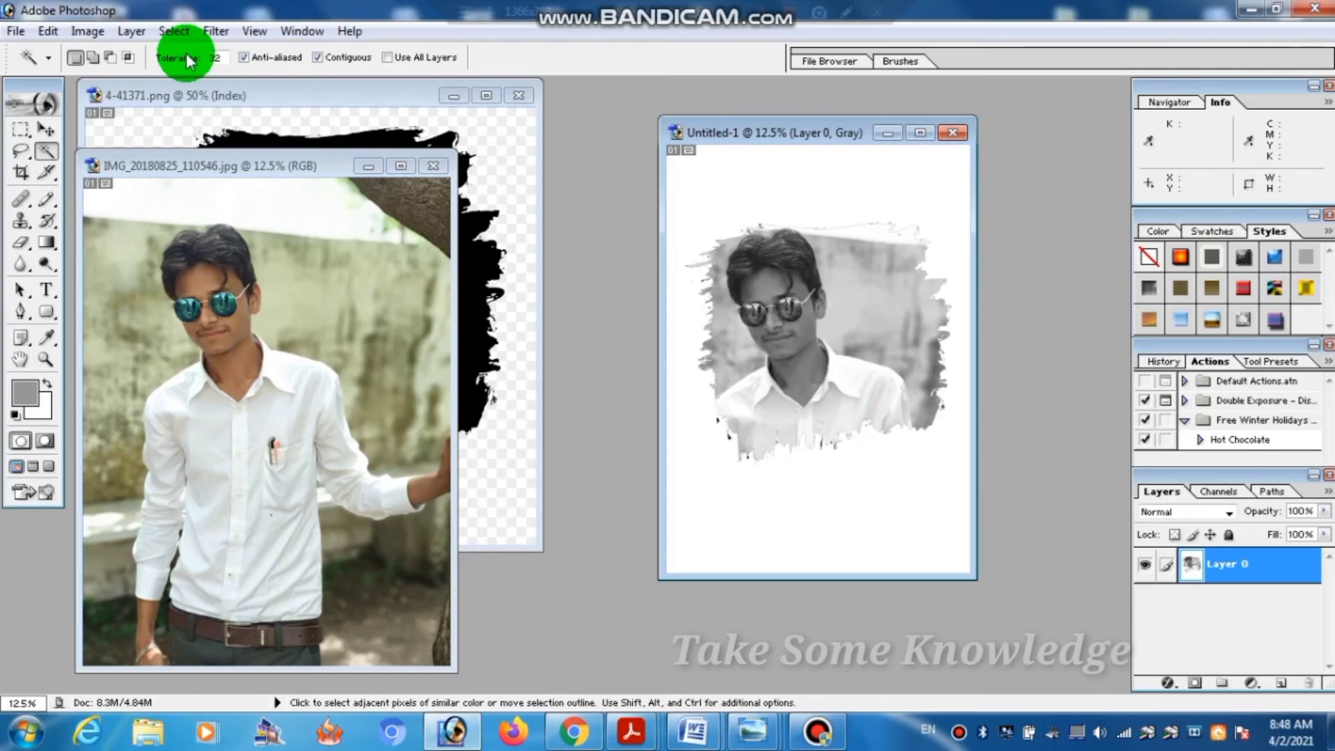
Step: Save the finished composite to the Desktop as a JPEG named iushgifdhb, at quality 12 with the Baseline ("Standard") format option
{"action": "left_click_drag", "start_coordinate": [795, 136], "coordinate": [729, 124]}
{"action": "left_click", "coordinate": [850, 122]}
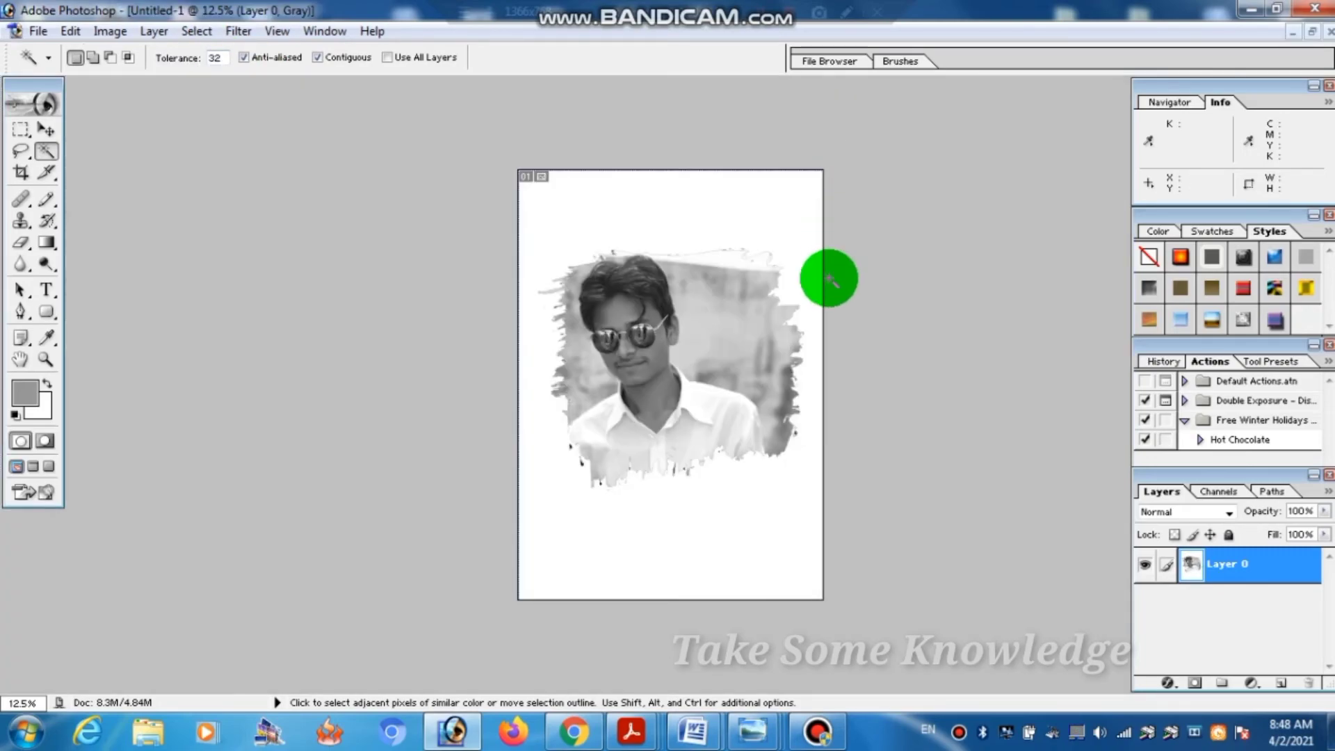
{"action": "key", "text": "ctrl+plus"}
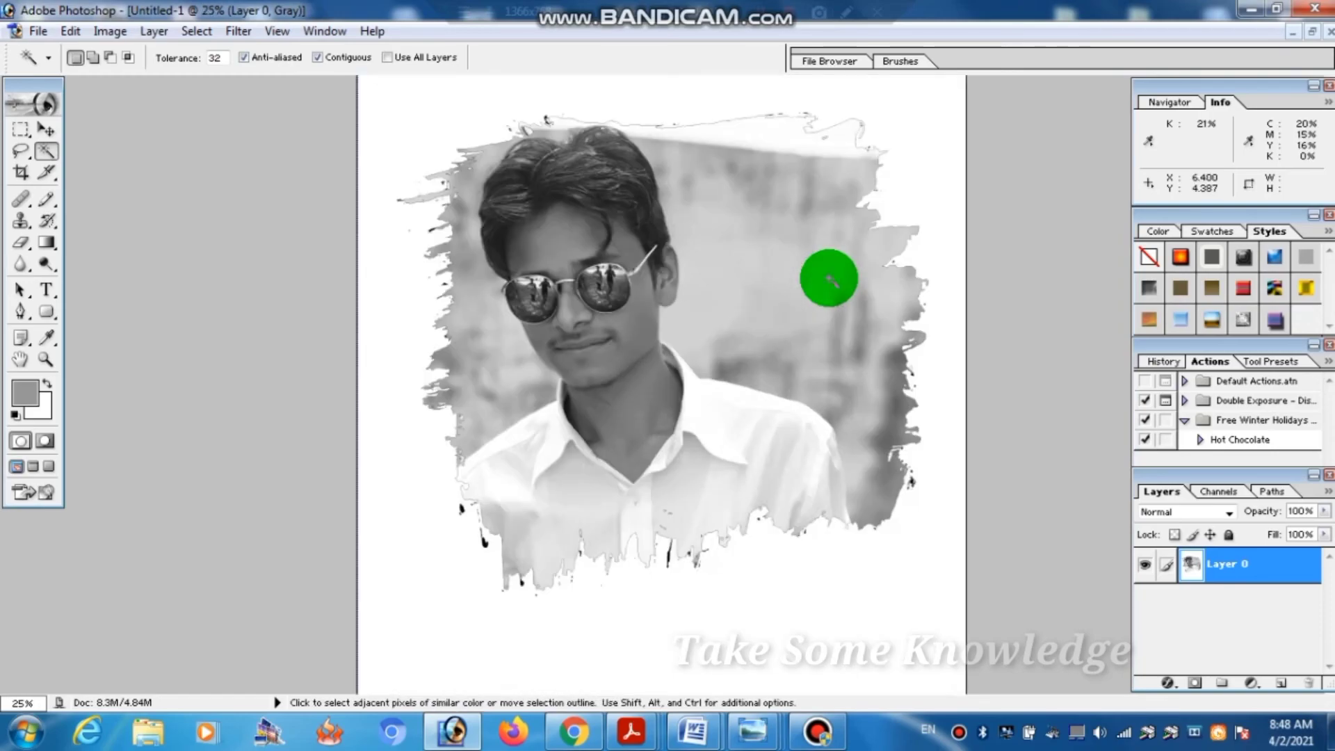
{"action": "key", "text": "ctrl+s"}
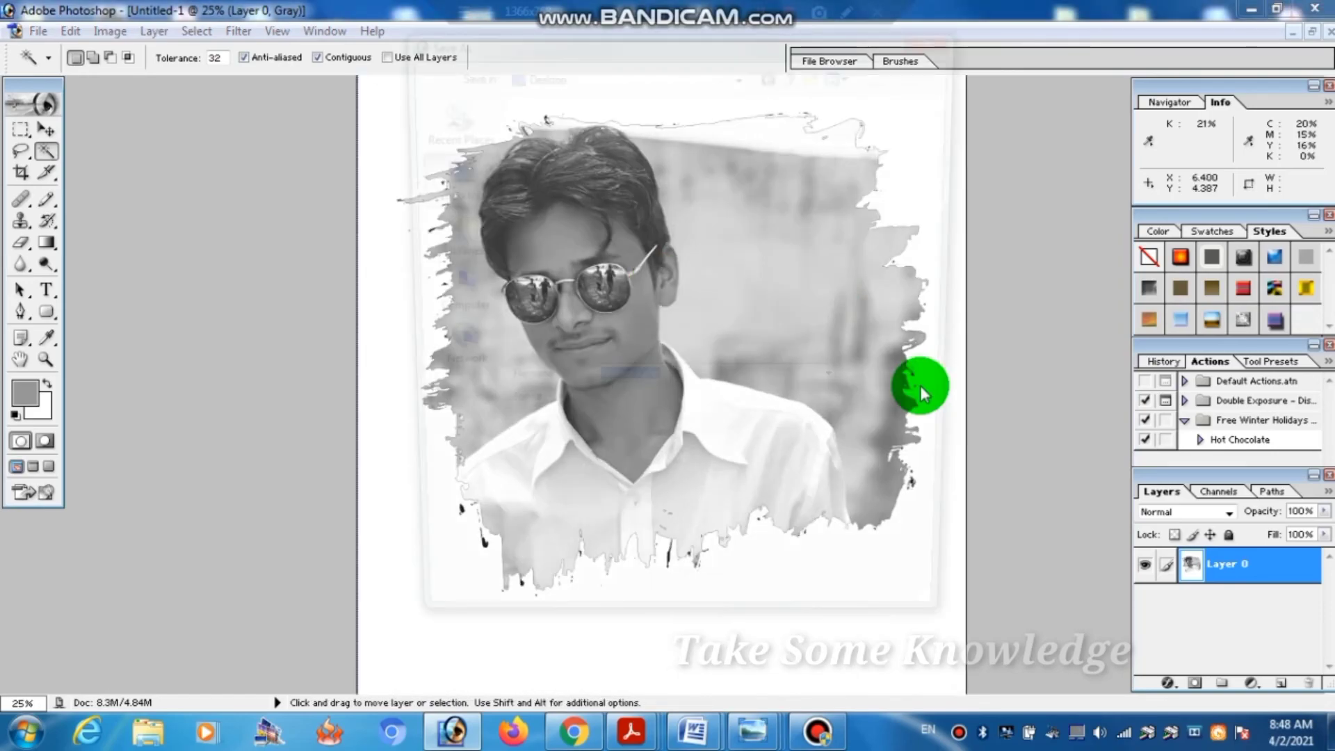
{"action": "type", "text": "iushgifdhb"}
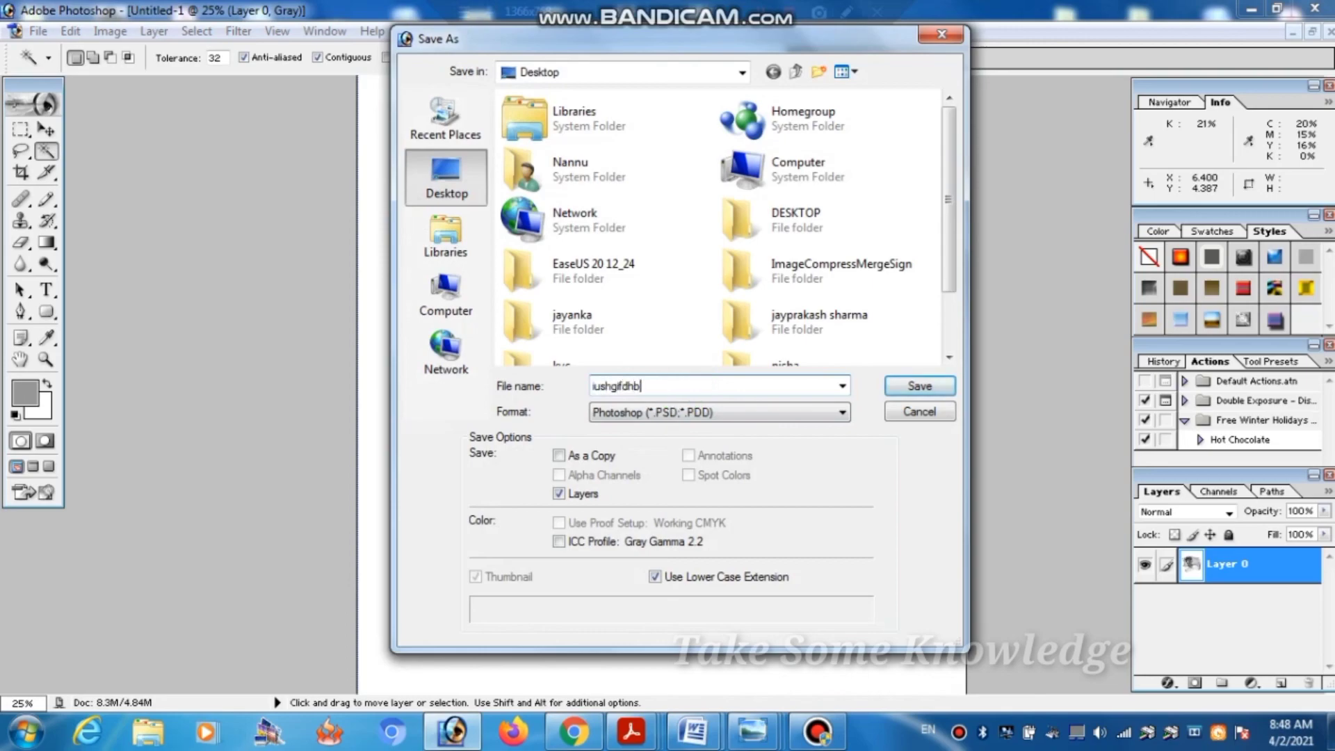
{"action": "left_click", "coordinate": [714, 416]}
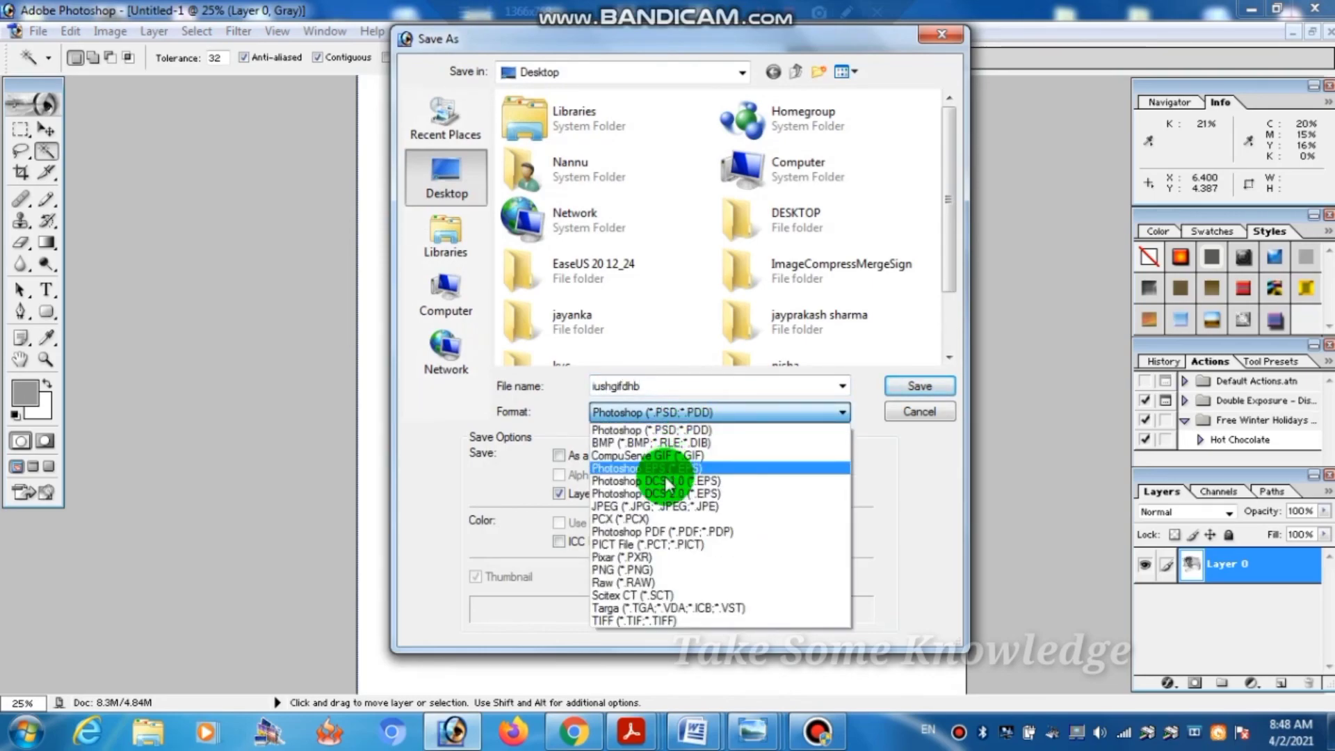
{"action": "left_click", "coordinate": [649, 508]}
{"action": "left_click", "coordinate": [921, 386]}
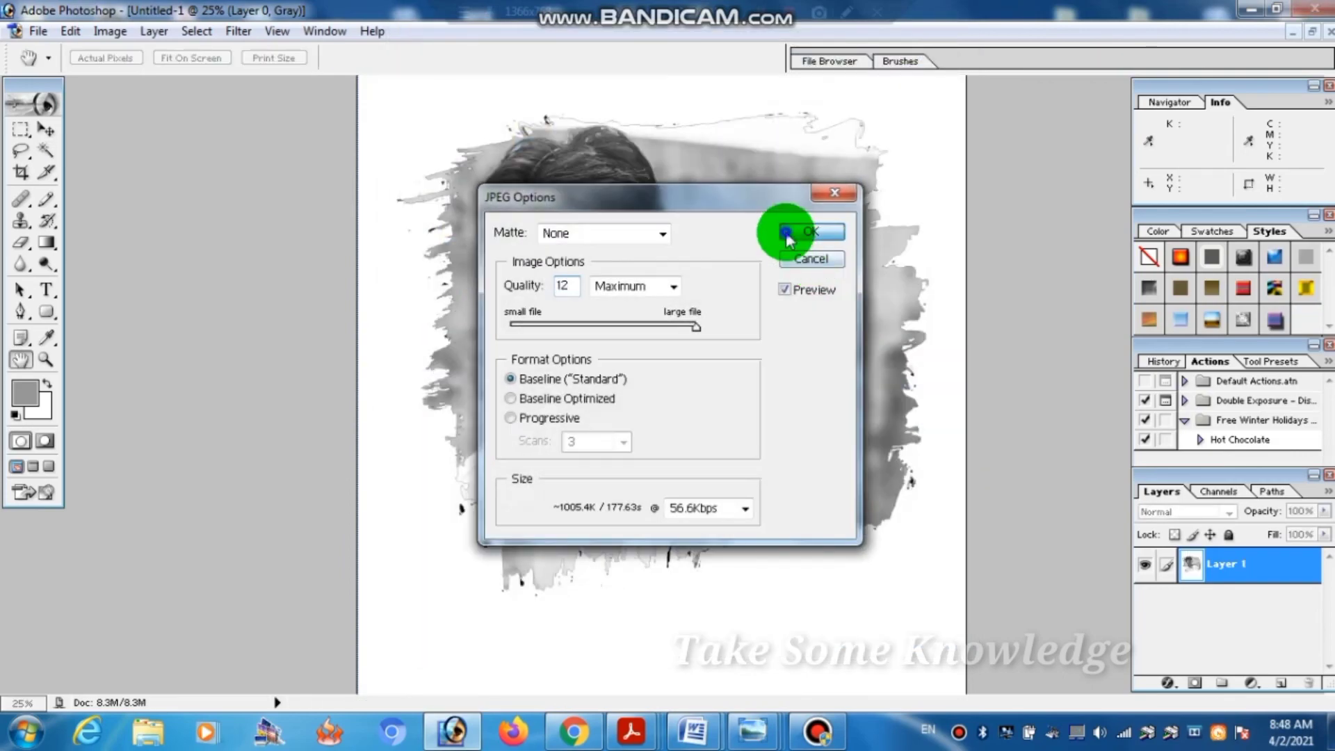
{"action": "left_click", "coordinate": [787, 239]}
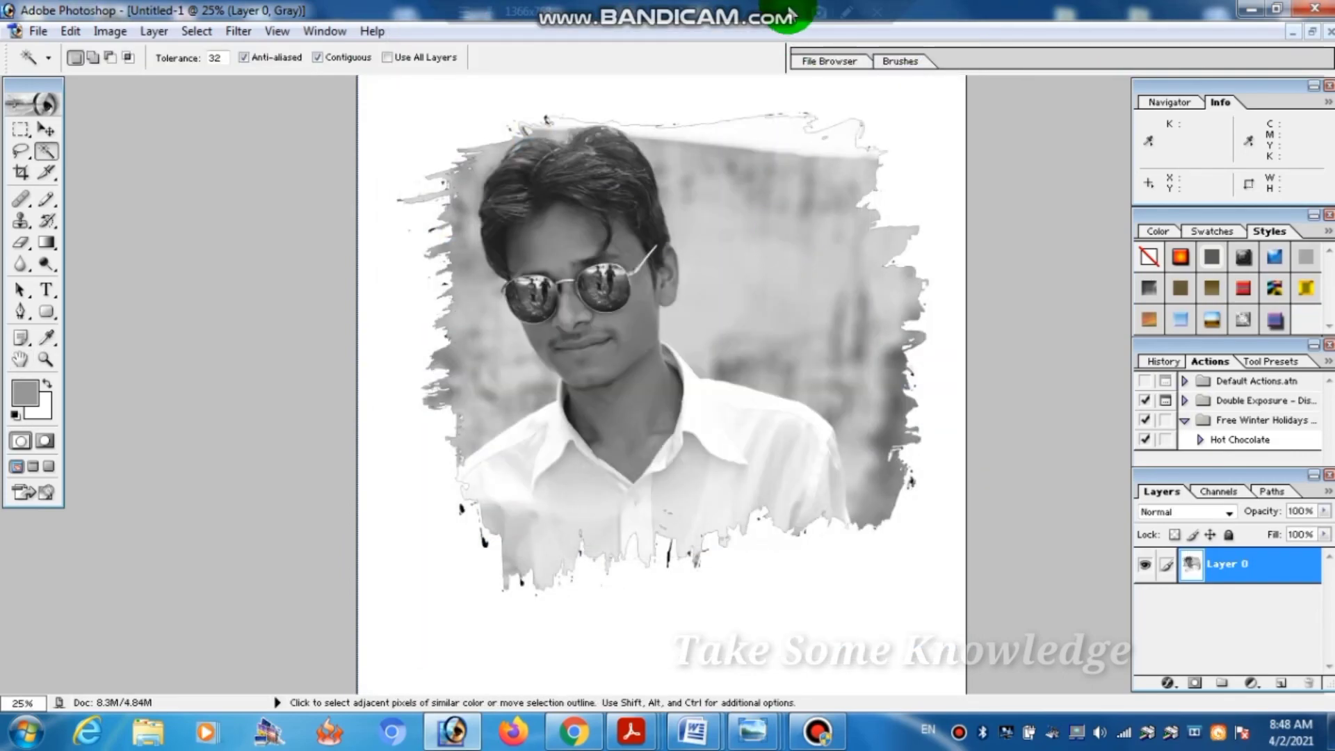